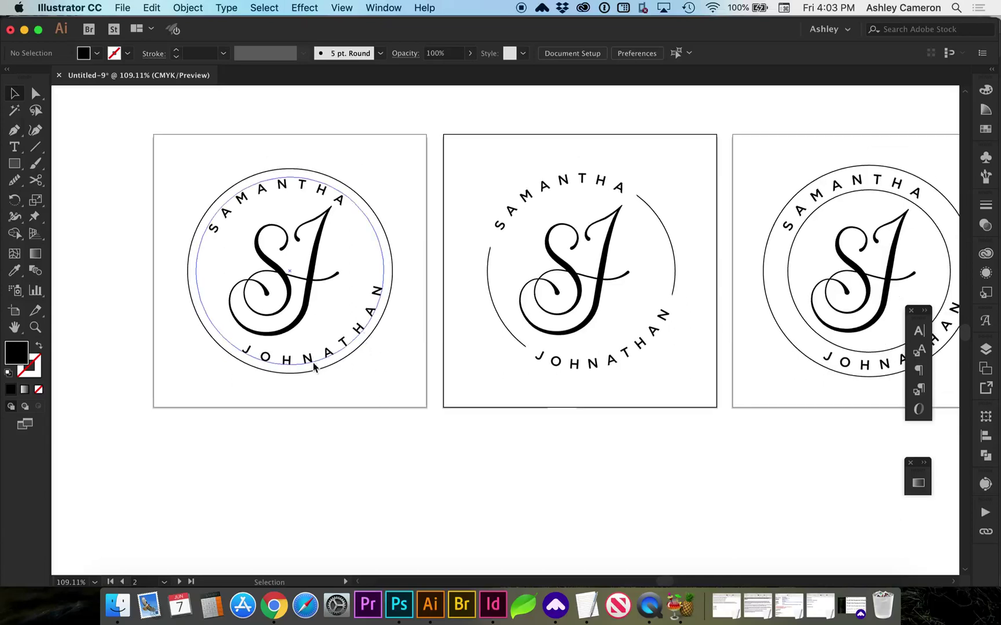
- Scroll the canvas to bring the three finished SJ badges into view
scroll(371, 434, "right", 3)
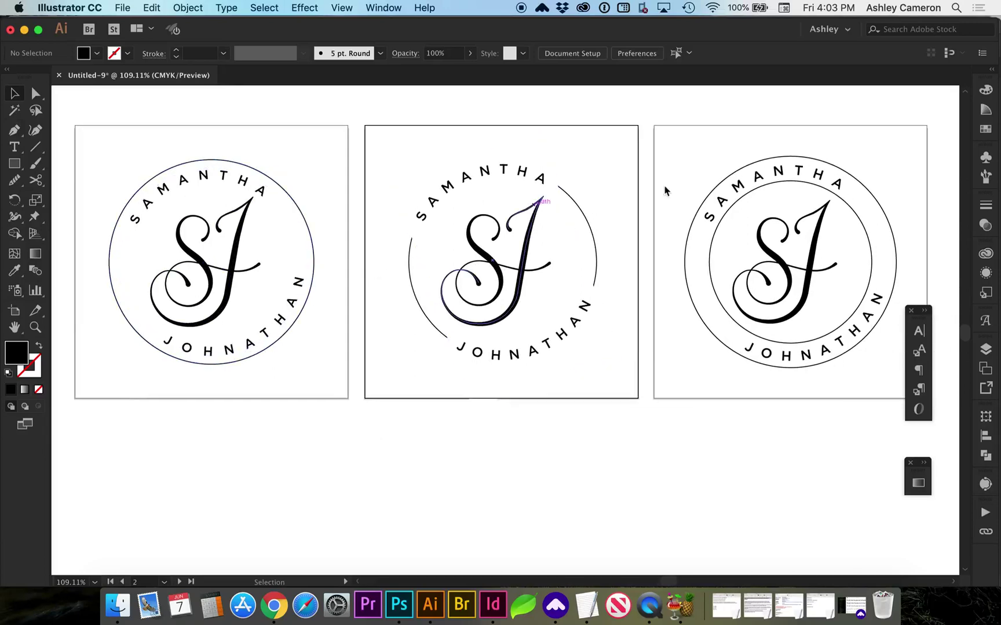
scroll(330, 404, "down", 2)
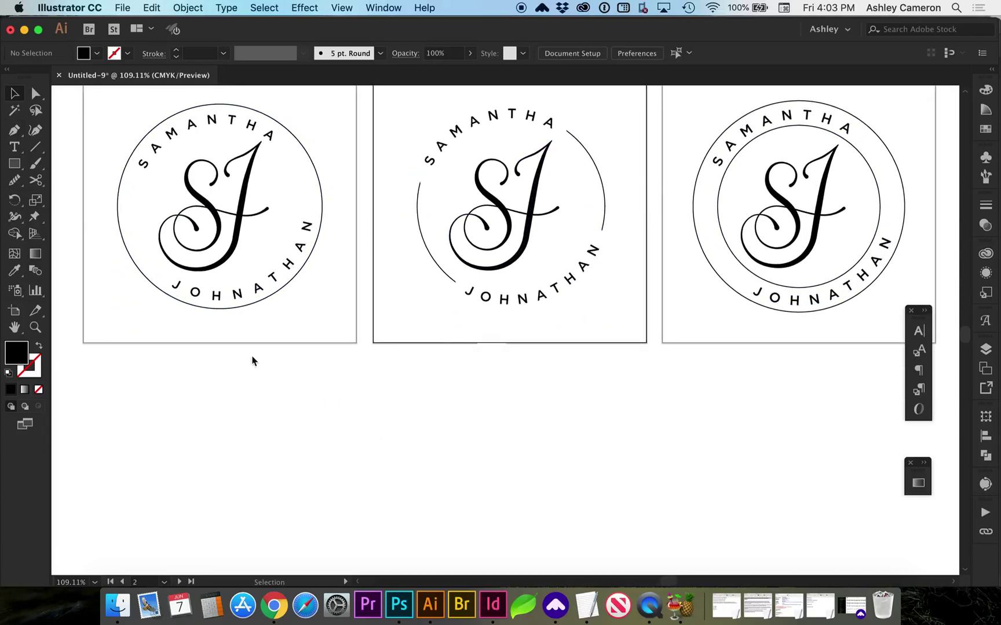
- Draw a black circle about 3.44 in wide below the badges with the Ellipse Tool
left_click(14, 166)
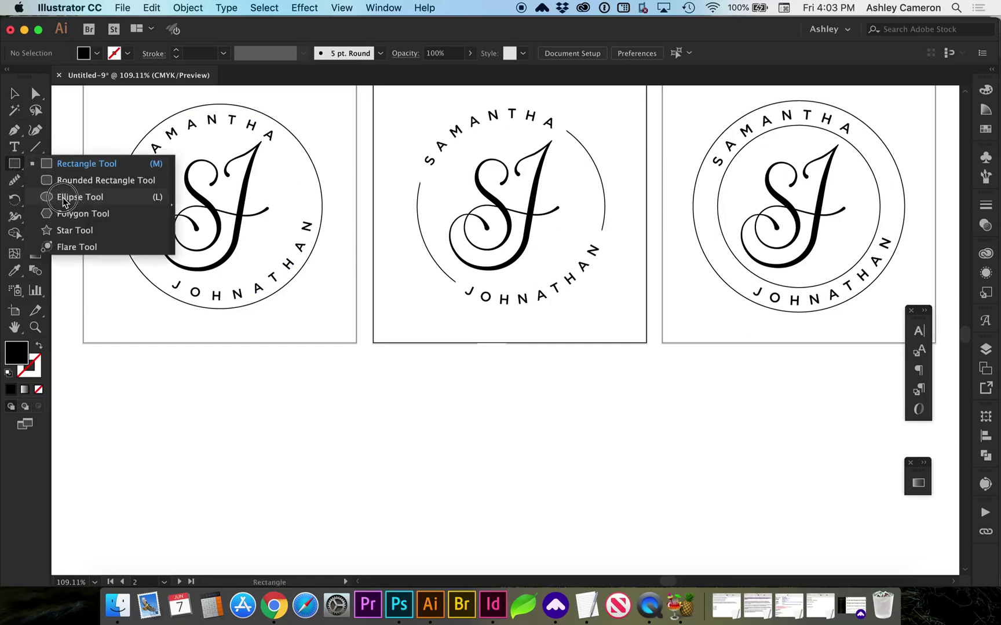
left_click(84, 201)
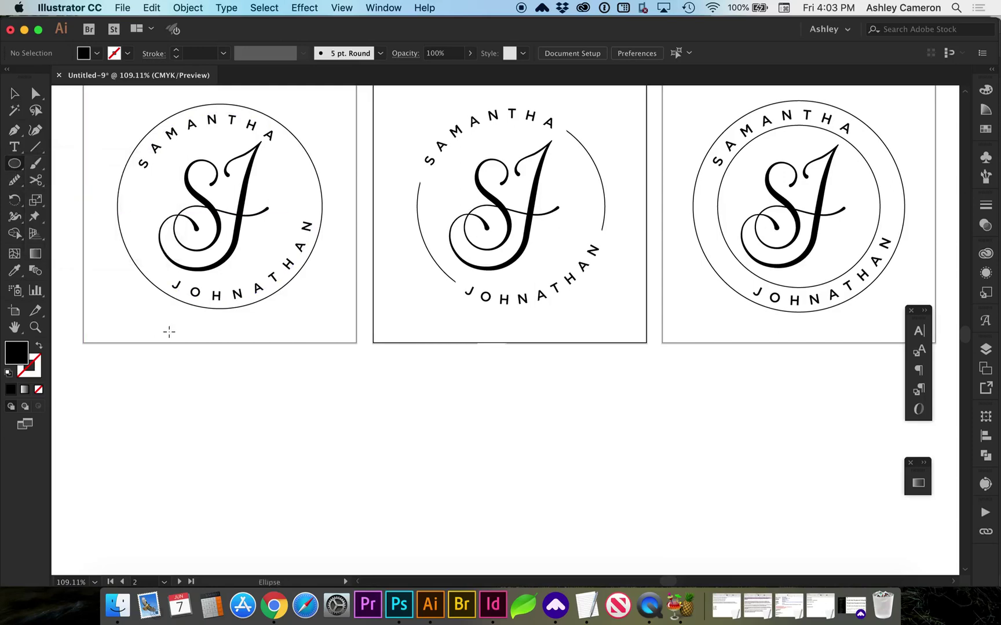
scroll(135, 383, "down", 3)
left_click_drag(125, 341, 313, 520)
scroll(340, 431, "left", 5)
scroll(340, 431, "down", 1)
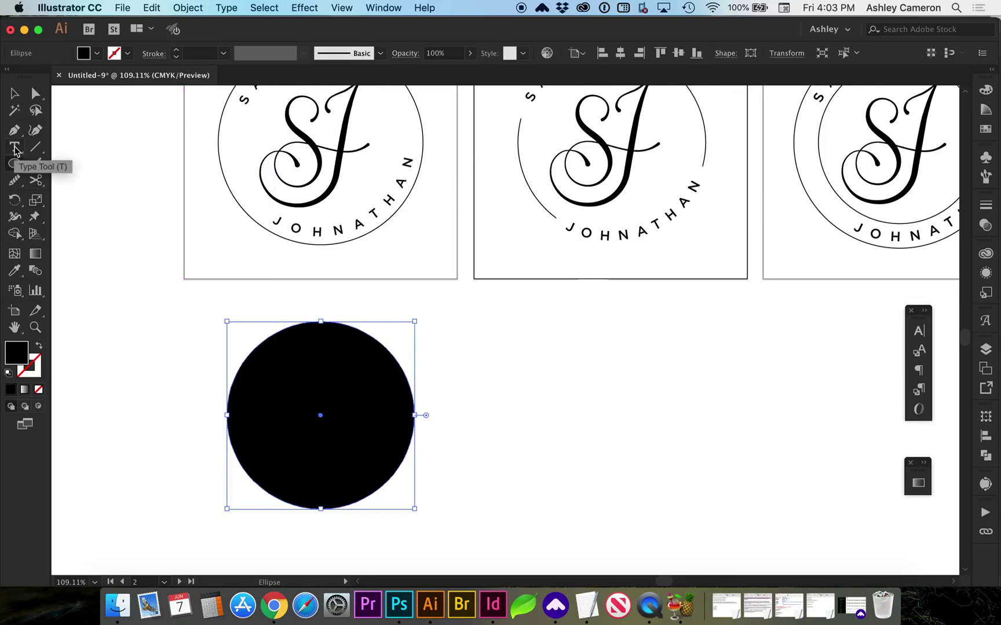
- Type Samantha on the circle's path, centre-aligned across its top
left_click_drag(15, 151, 81, 183)
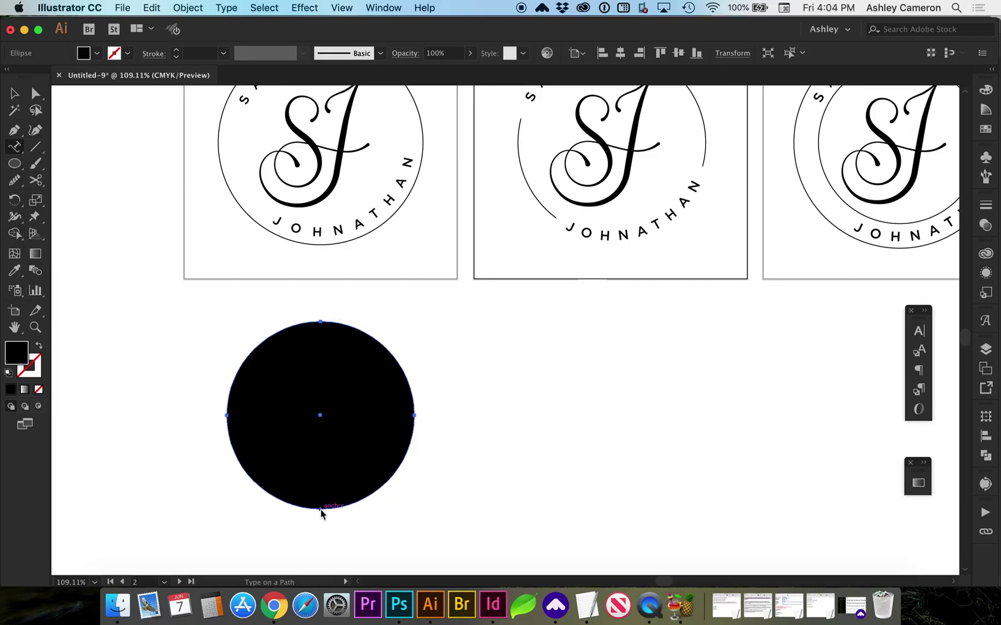
left_click(321, 510)
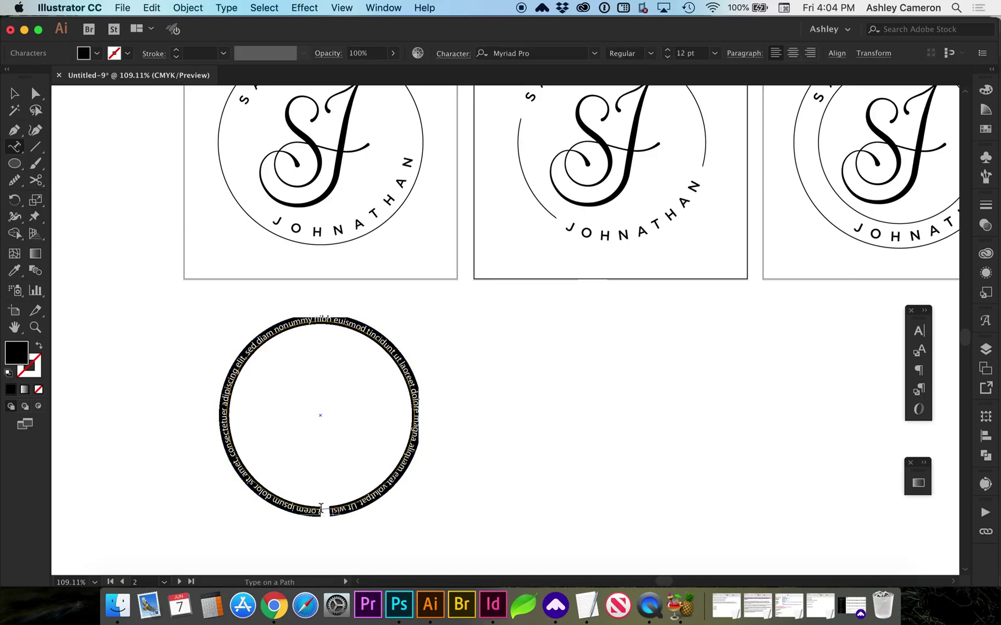
key("BackSpace")
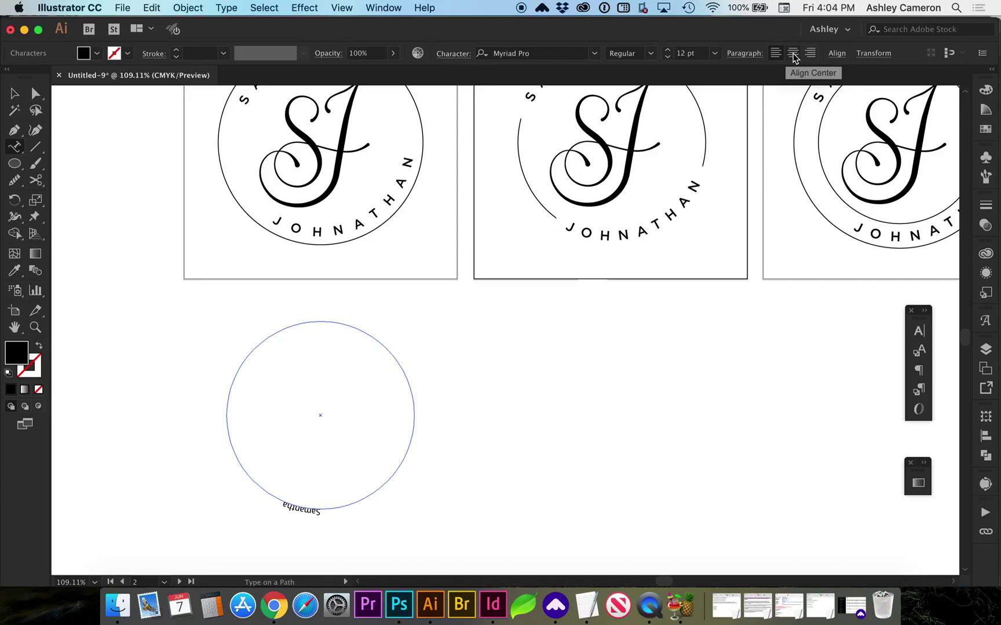
left_click(793, 55)
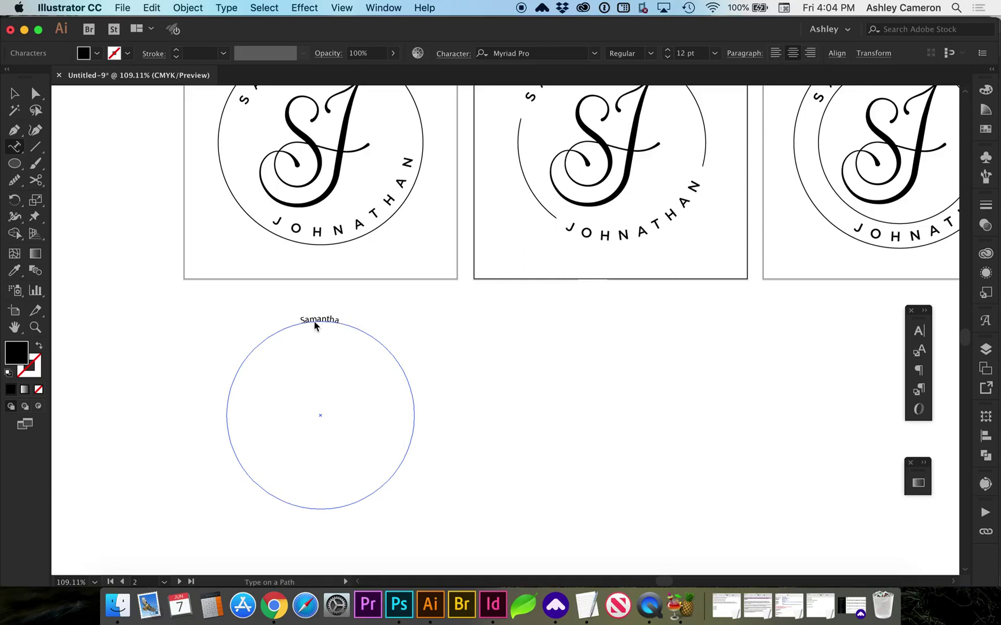
left_click(15, 93)
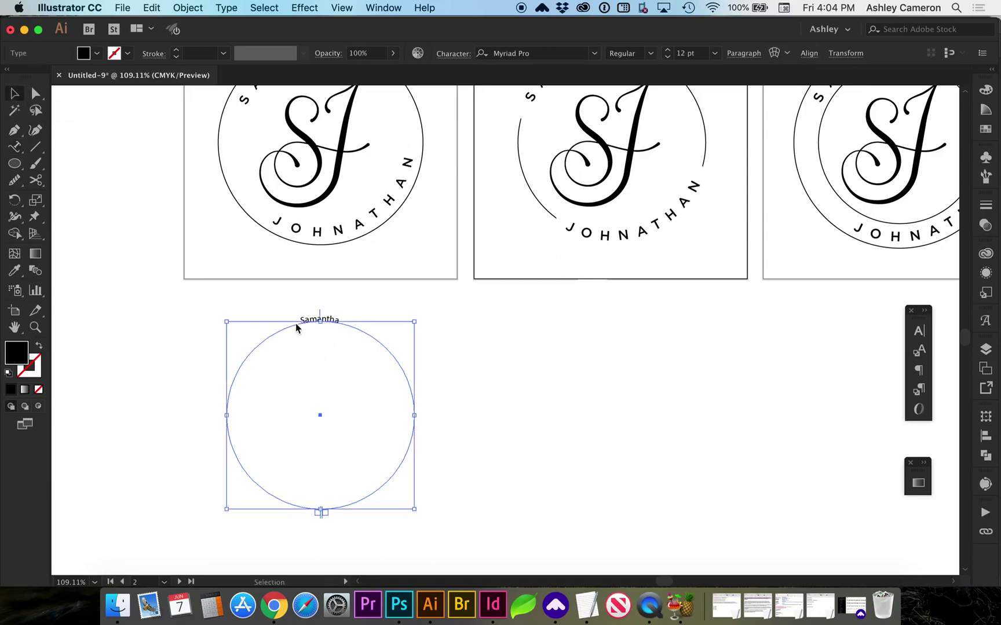
- Set the curved name's font to Gotham Medium
scroll(328, 270, "up", 1)
scroll(327, 271, "up", 5)
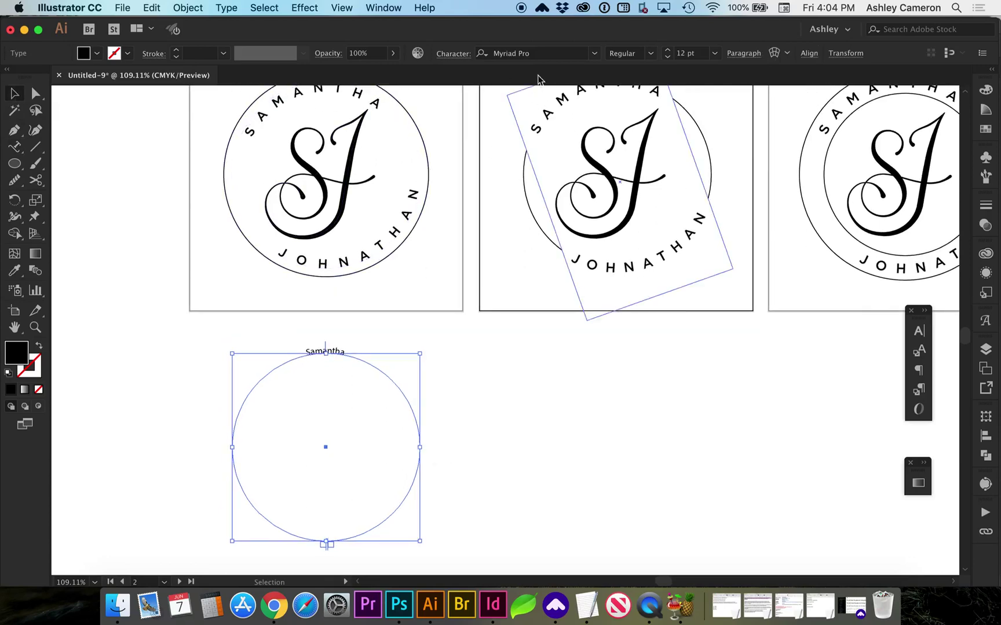
left_click(576, 53)
type("goth")
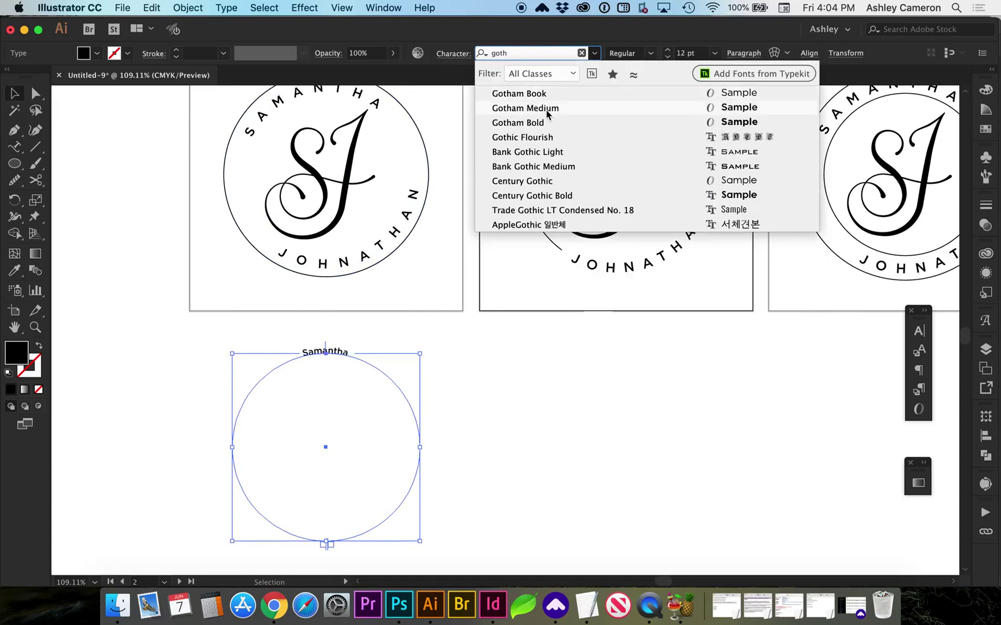
left_click(542, 107)
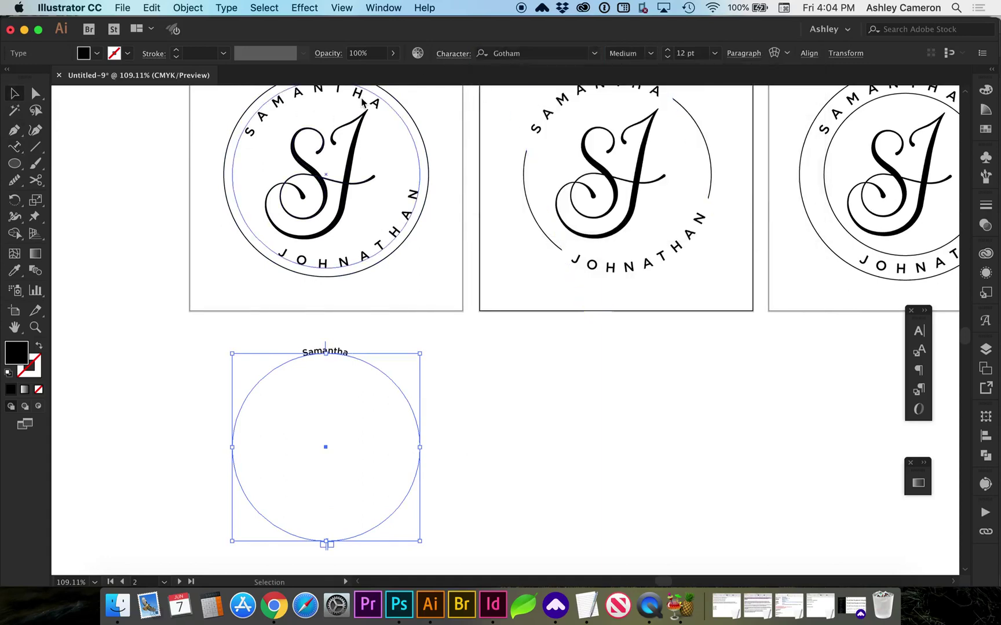
- Convert the curved name to uppercase SAMANTHA via Type > Change Case
left_click(451, 55)
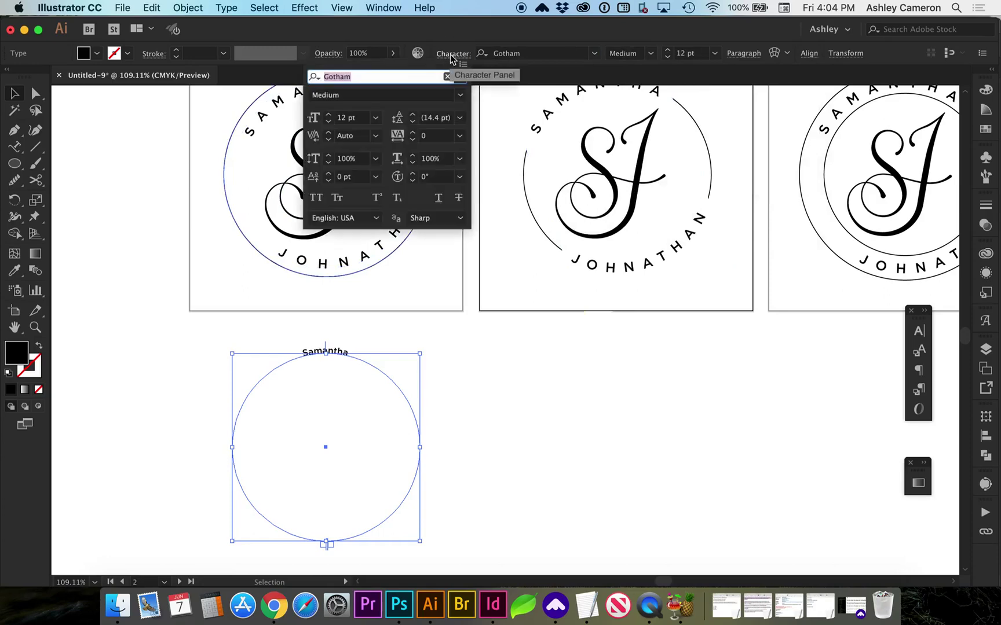
left_click(316, 200)
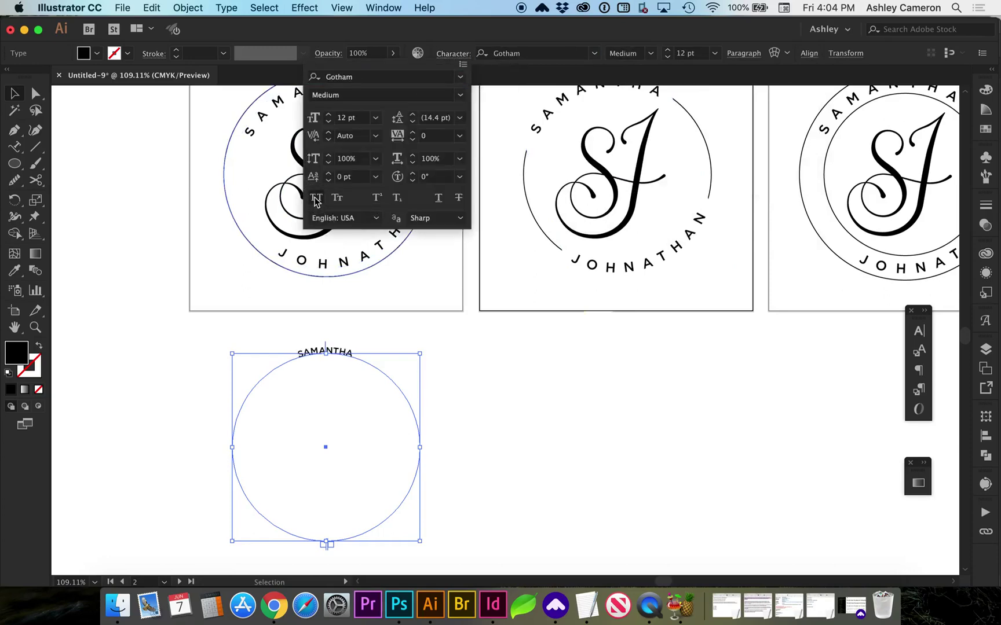
left_click(316, 200)
left_click(228, 8)
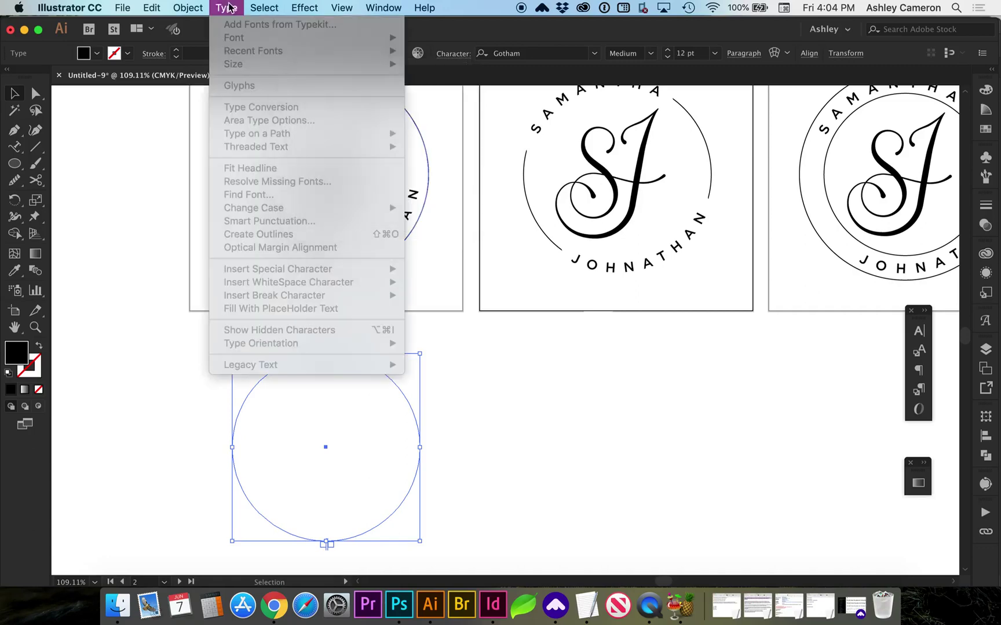
left_click(228, 7)
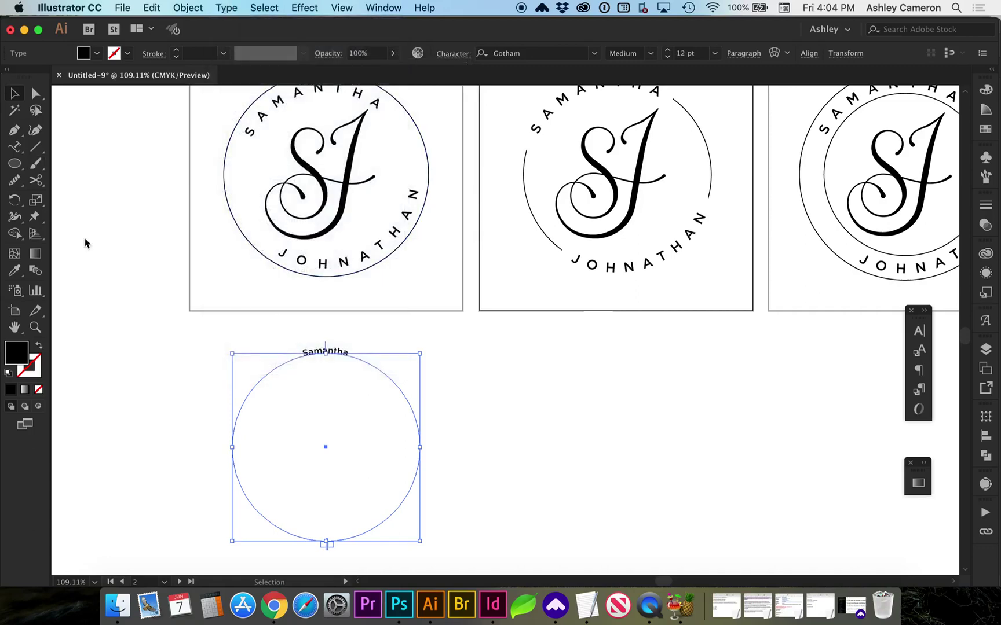
left_click(336, 349)
left_click(226, 8)
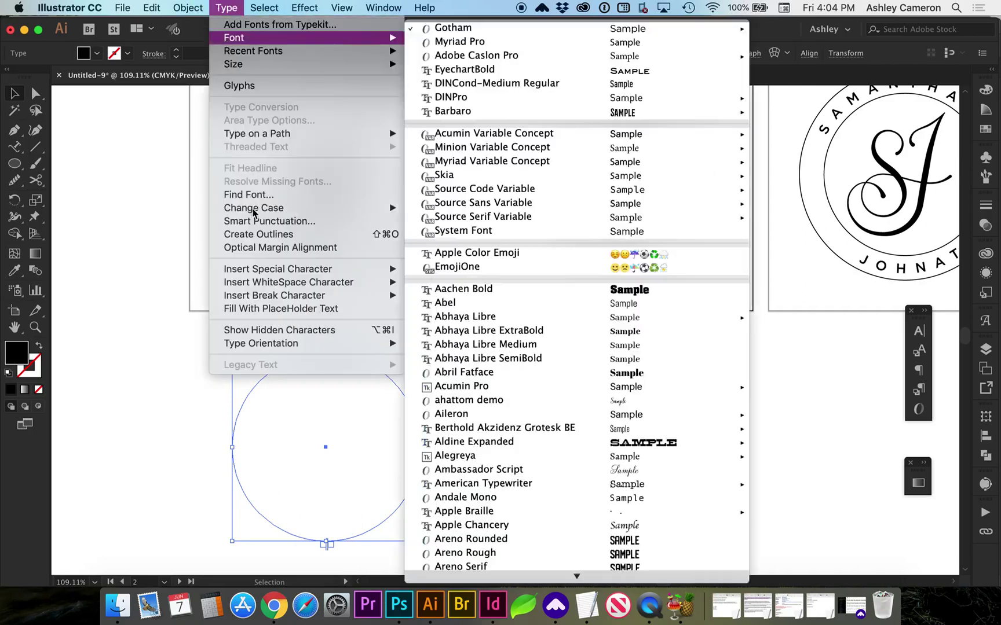
mouse_move(255, 208)
left_click(456, 212)
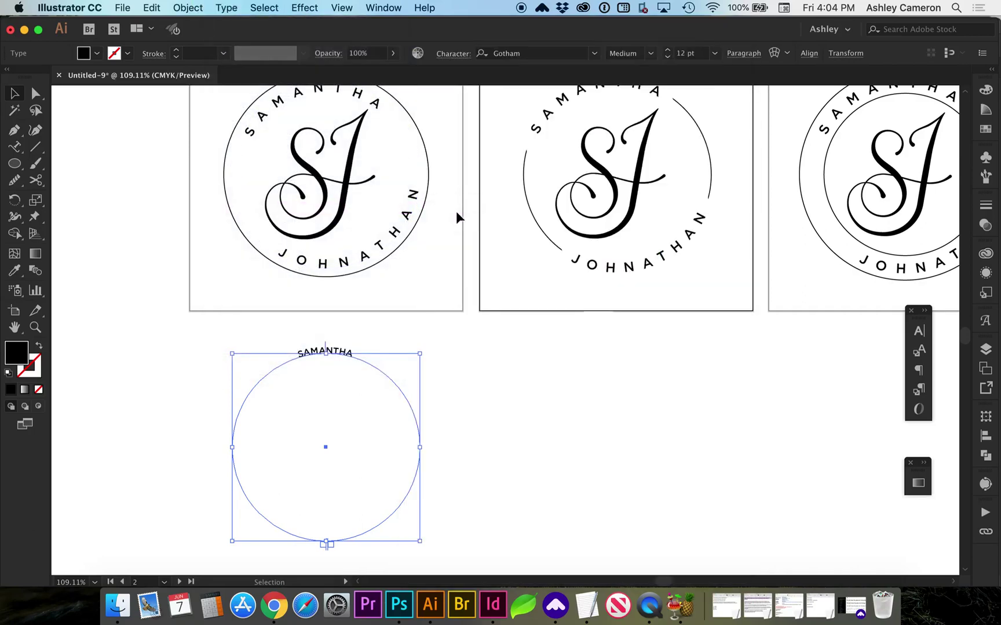
- Set SAMANTHA's tracking to 200 and kerning to Optical
left_click(447, 57)
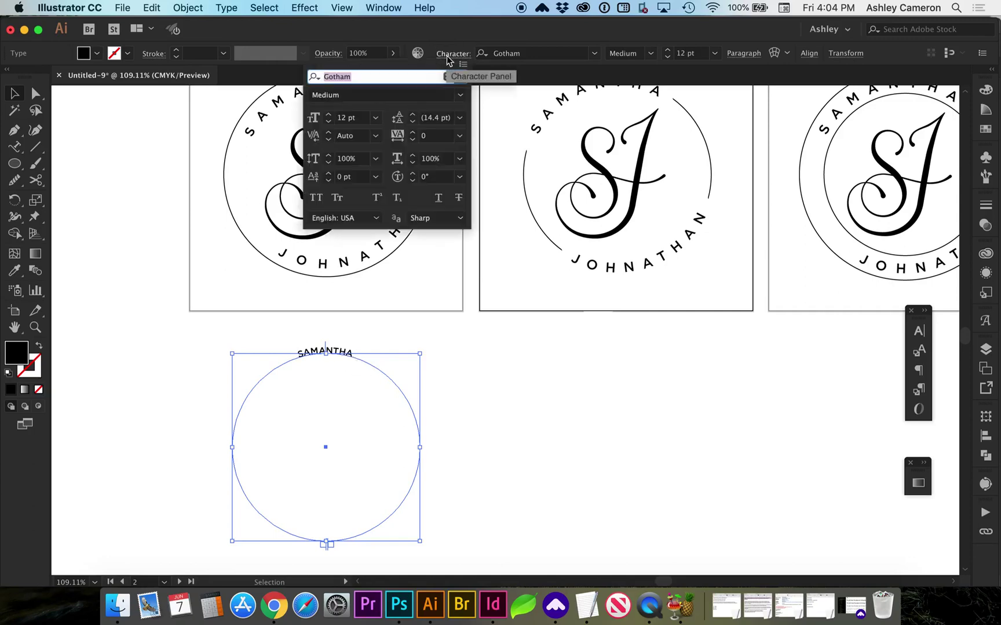
left_click(460, 136)
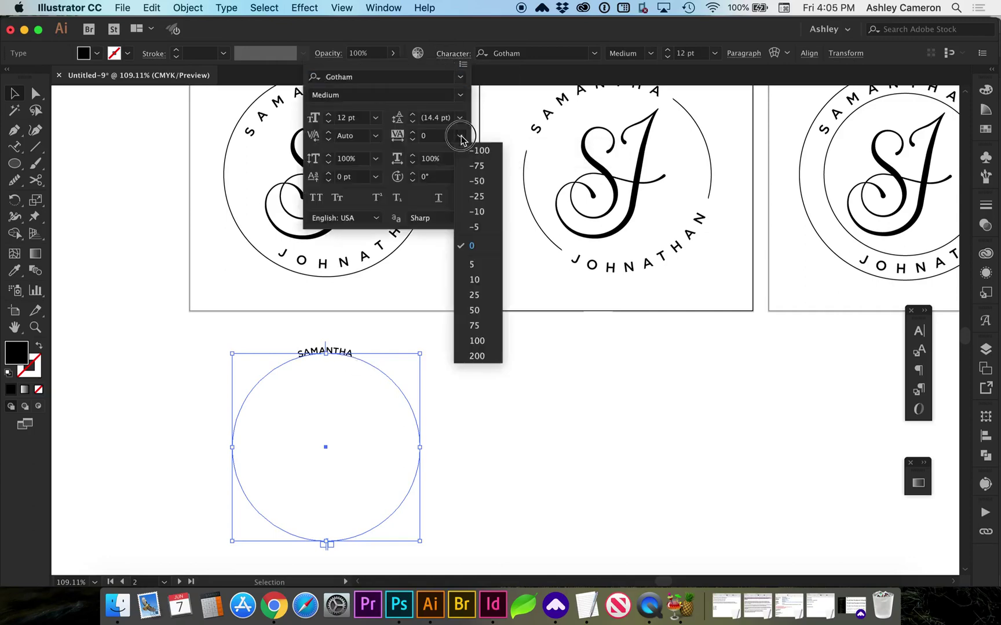
left_click(477, 356)
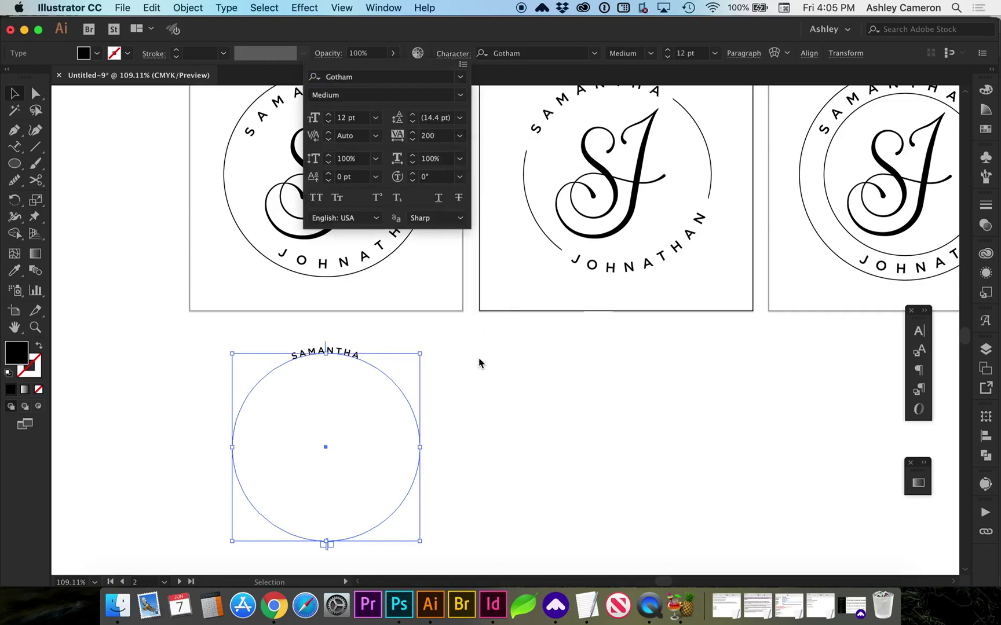
left_click(375, 136)
left_click(389, 166)
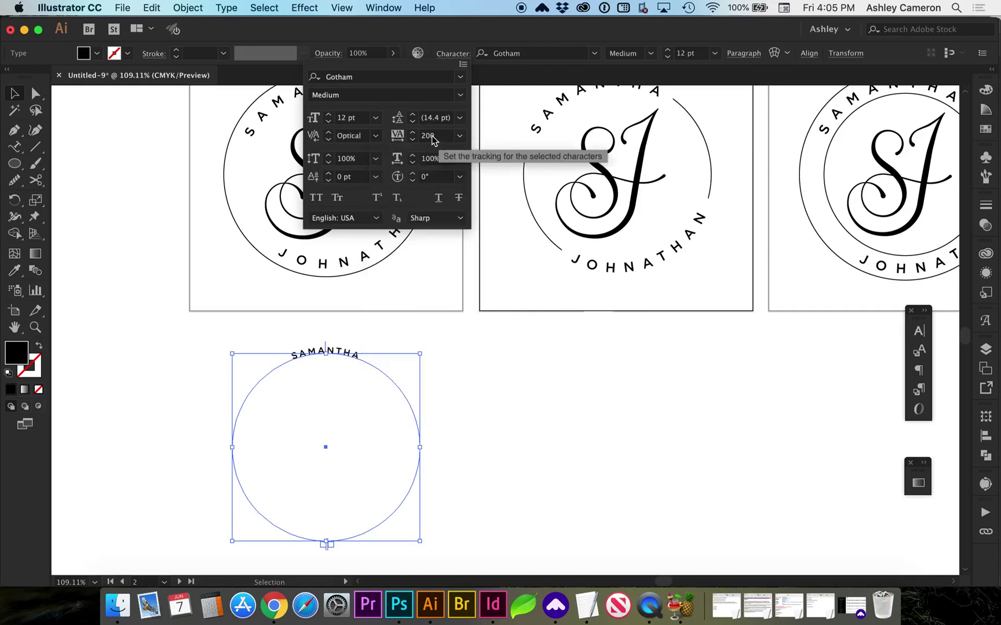
left_click(344, 358)
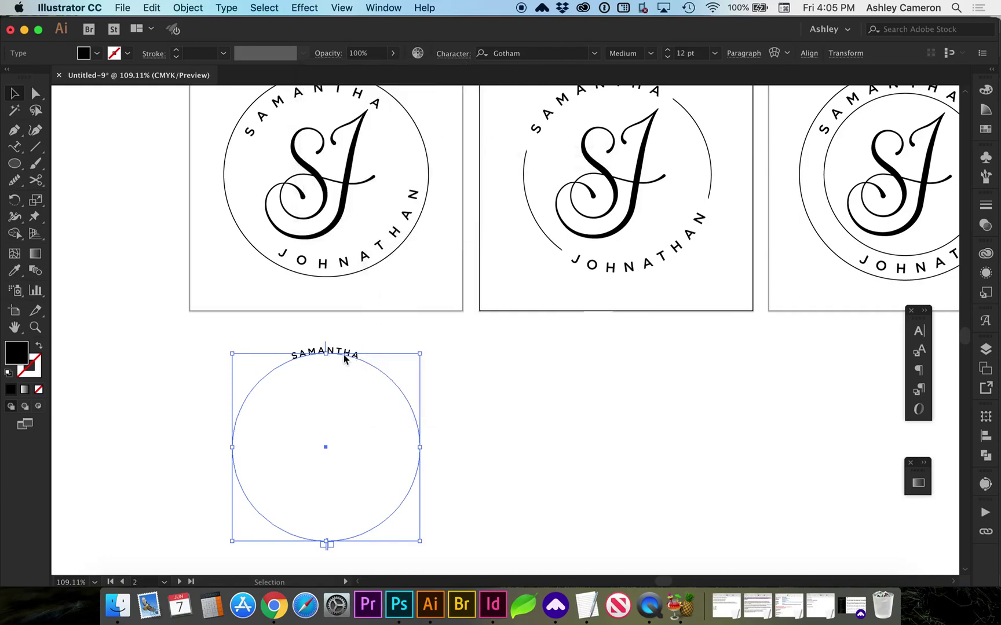
- Enlarge SAMANTHA to 18 pt and widen its letter spacing with Option+arrow keys
left_click(668, 50)
left_click(668, 50)
left_click(669, 50)
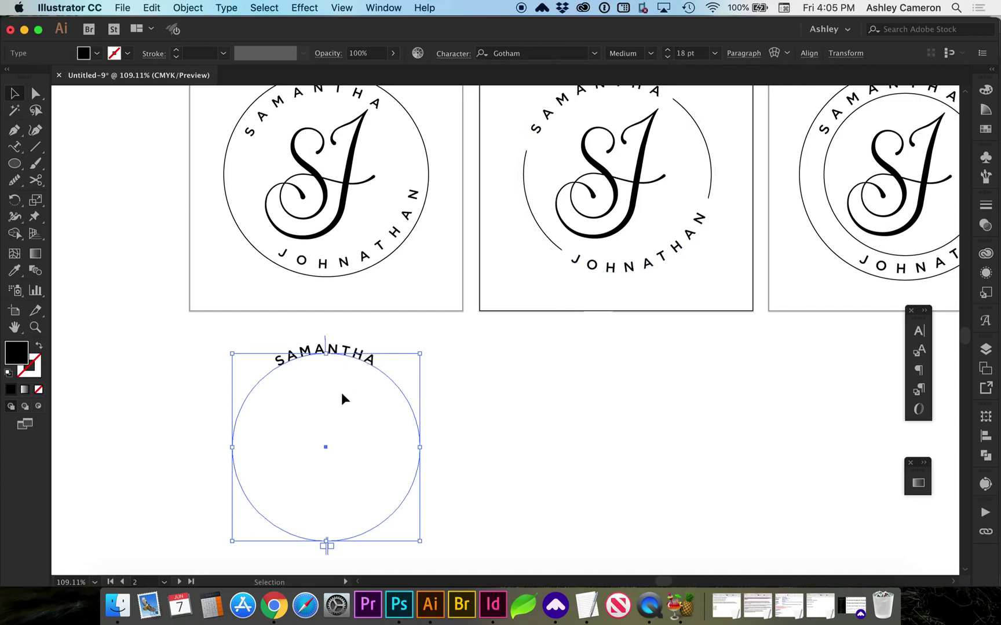
key("alt+Right")
key("alt+Right")
key("alt+Right")
key("alt+Right")
key("alt+Right")
key("alt+Right")
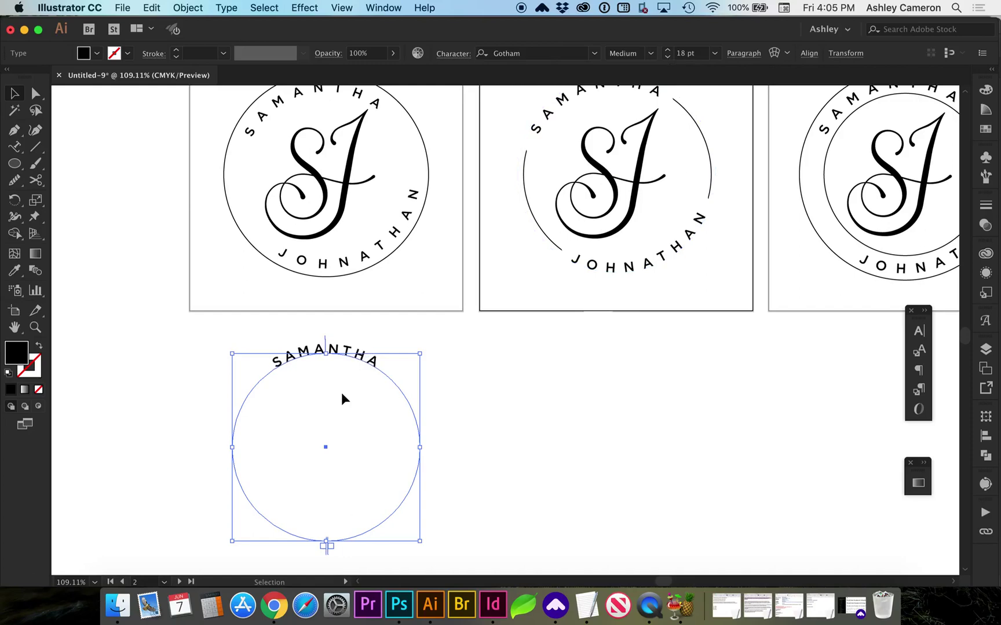
key("alt+Right")
key("alt+Right")
key("alt+Right")
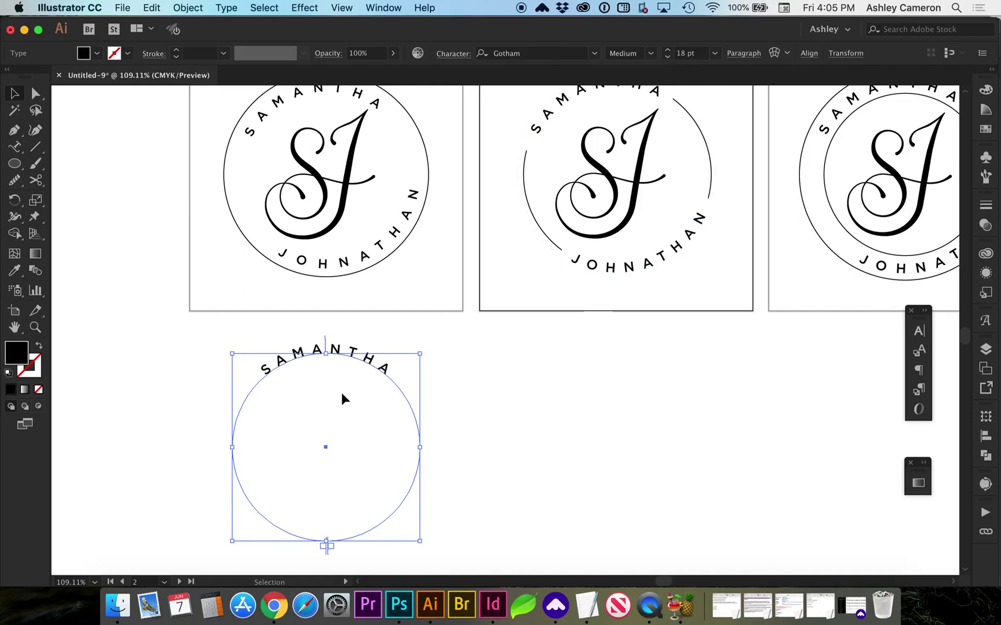
key("alt+Left")
key("alt+Left")
key("alt+Left")
key("alt+Left")
key("alt+Left")
key("alt+Left")
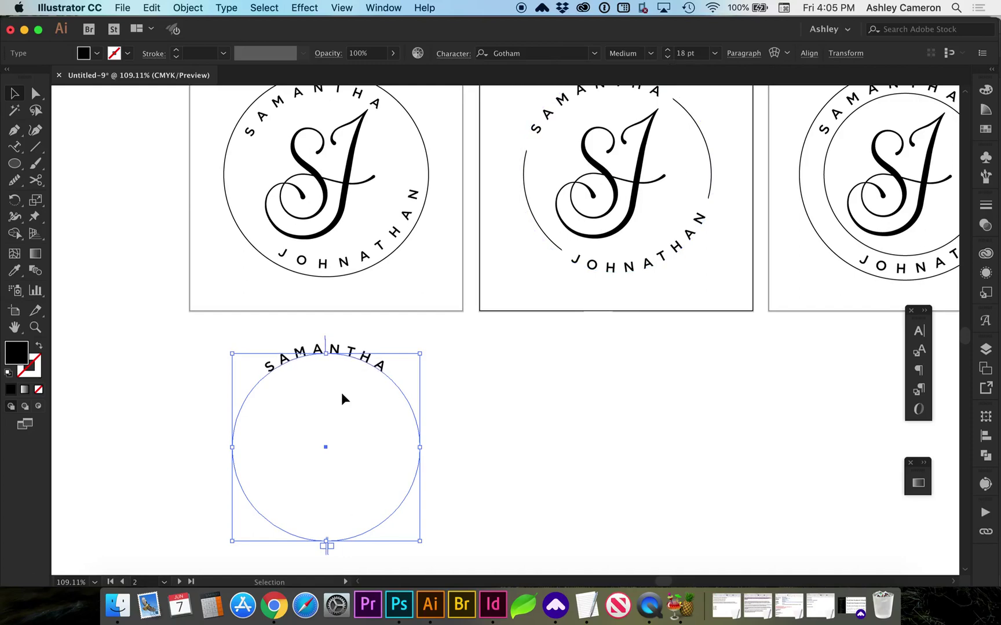
key("alt+Right")
key("alt+Right")
key("alt+Right")
key("alt+Right")
key("alt+Right")
key("alt+Right")
key("alt+Right")
key("alt+Right")
key("alt+Right")
key("alt+Right")
key("alt+Right")
key("alt+Right")
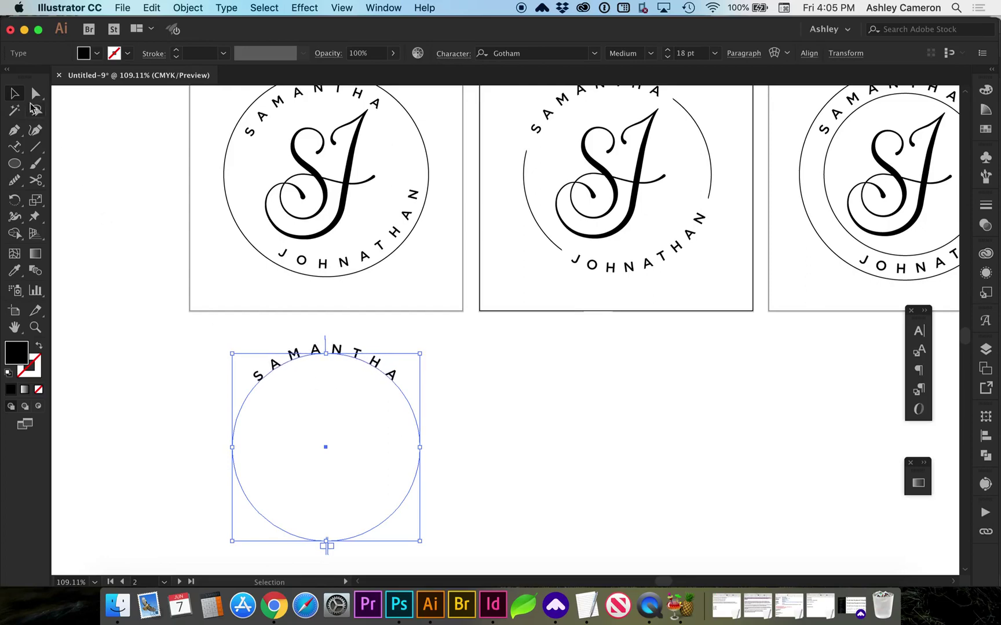
- Select the SAMANTHA text circle and paste a copy in front of the original
left_click(478, 423)
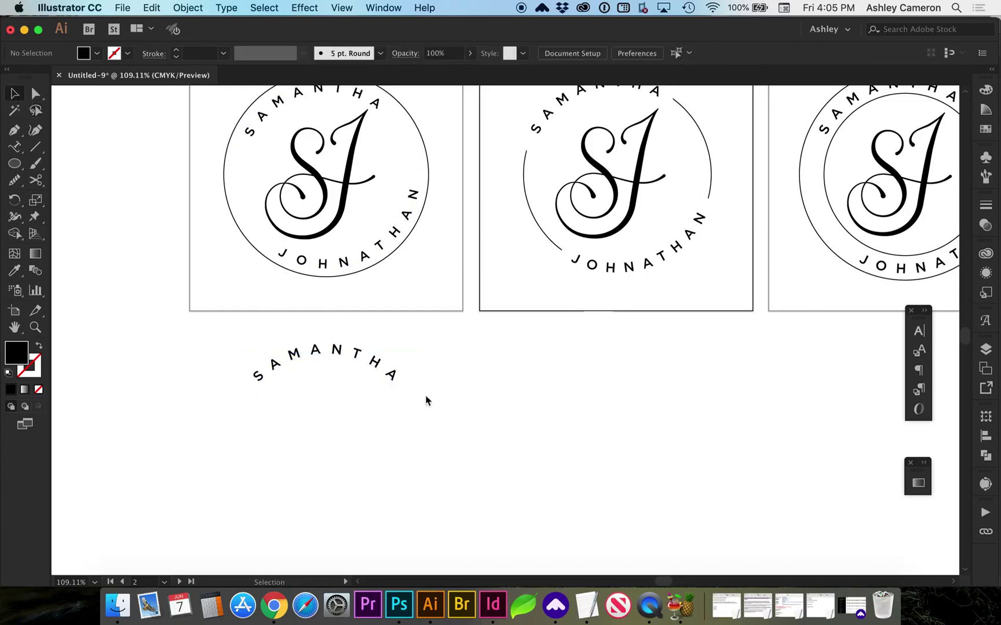
left_click(390, 379)
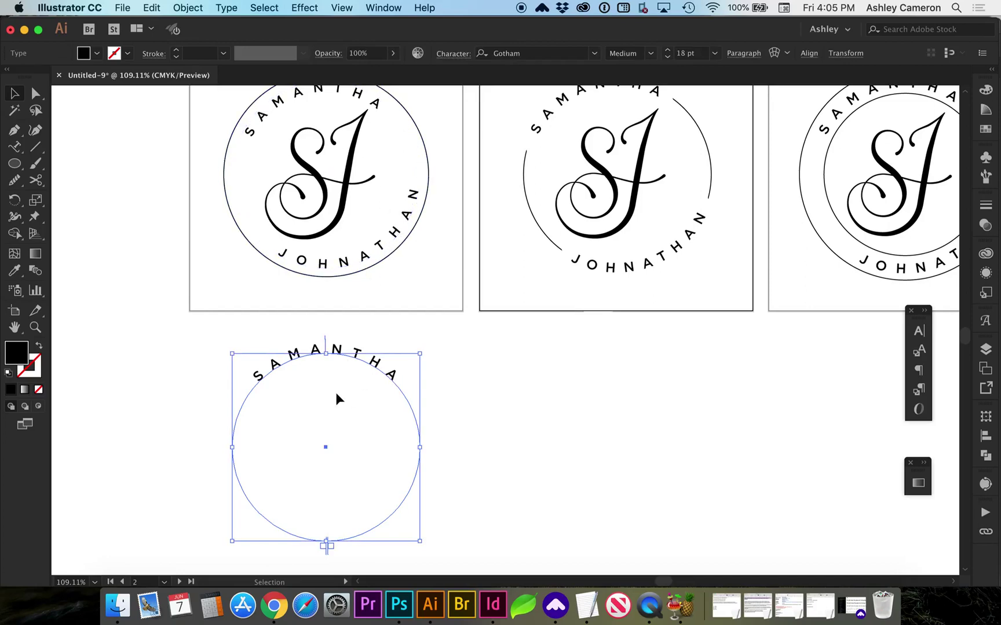
key("a")
key("v")
key("a")
key("v")
left_click(153, 8)
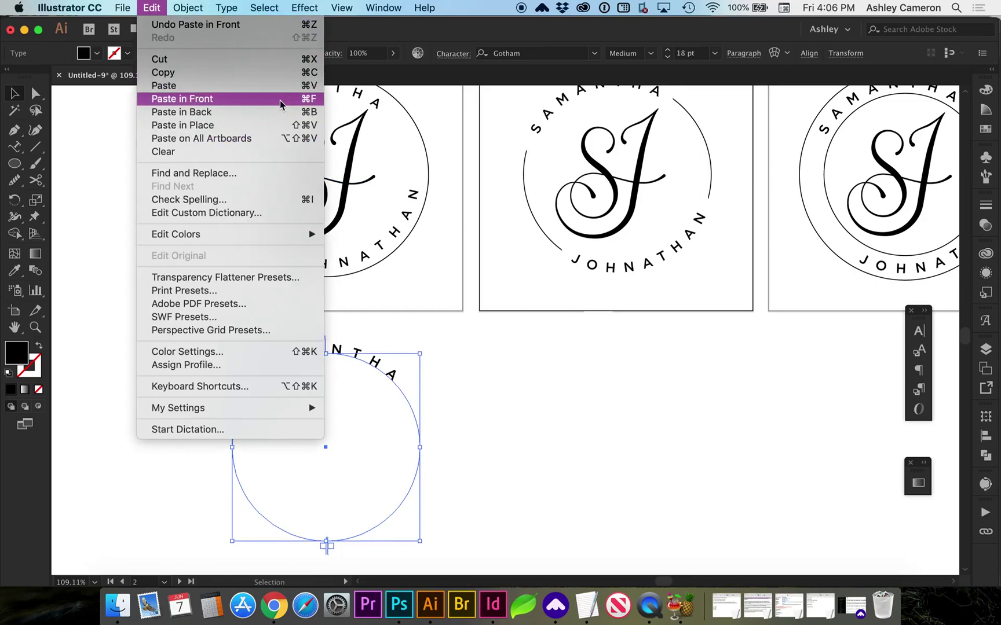
left_click(570, 476)
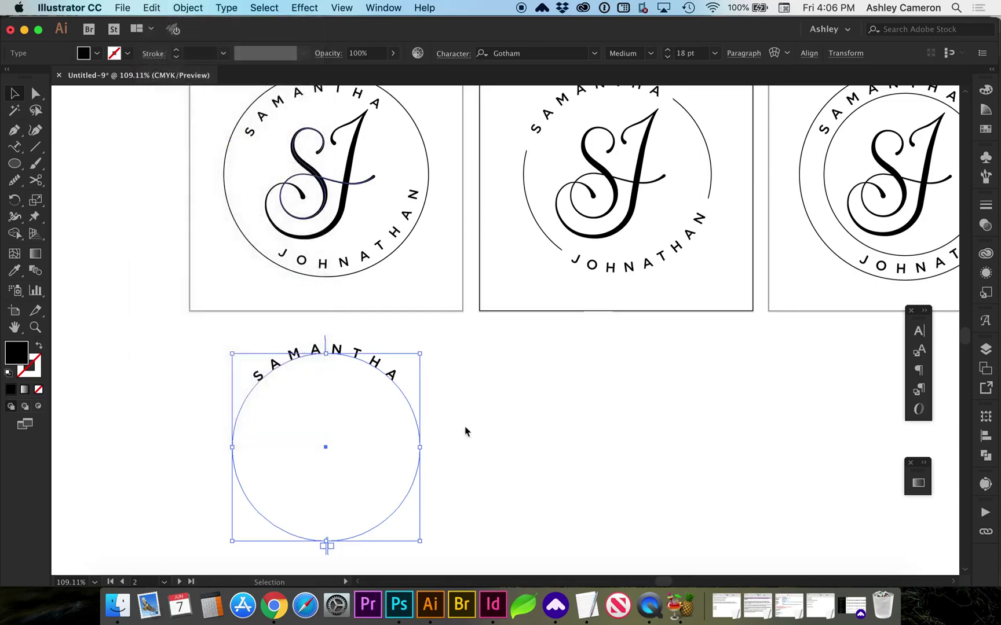
- Flip the front SAMANTHA copy to the path's inner side with Center path alignment
double_click(15, 152)
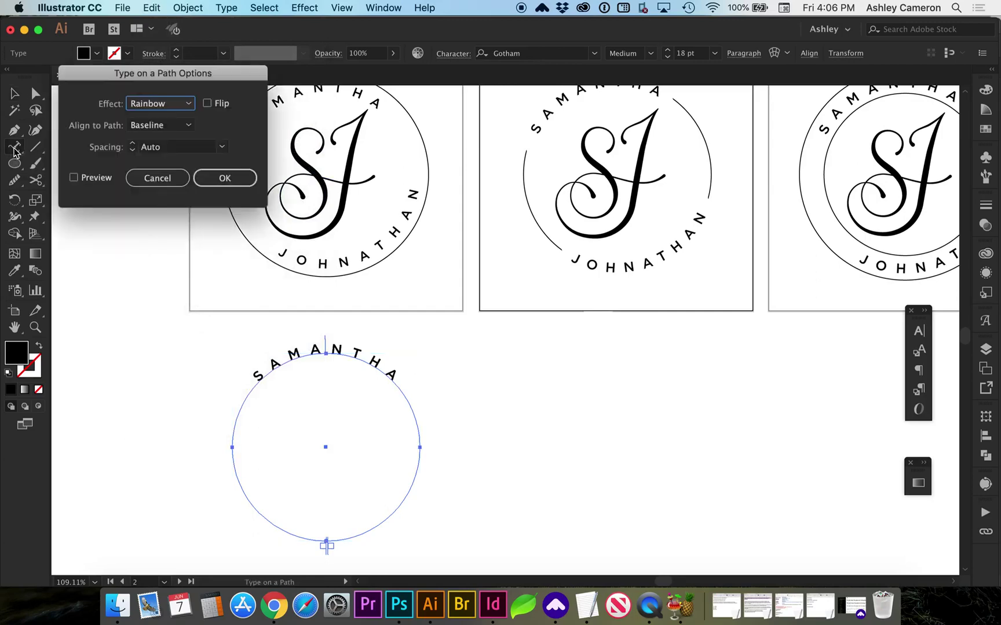
left_click(89, 177)
left_click(207, 104)
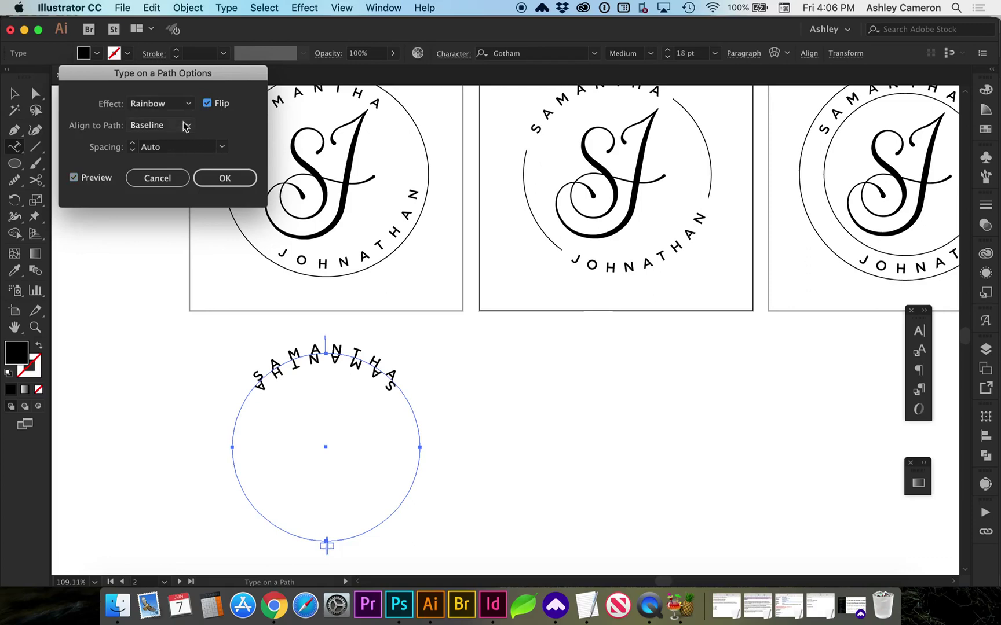
left_click(187, 125)
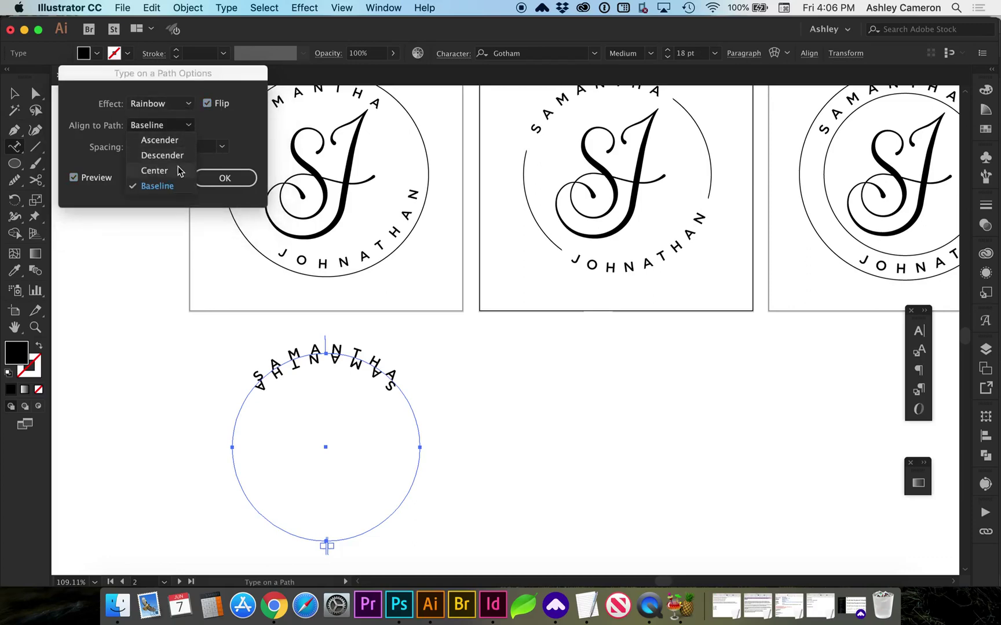
left_click(154, 170)
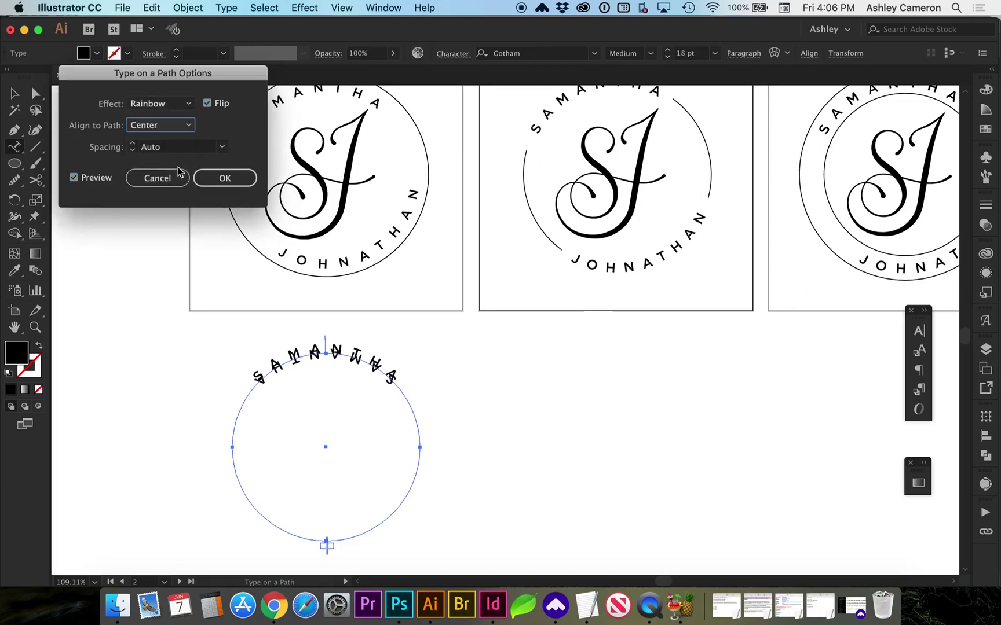
left_click(223, 178)
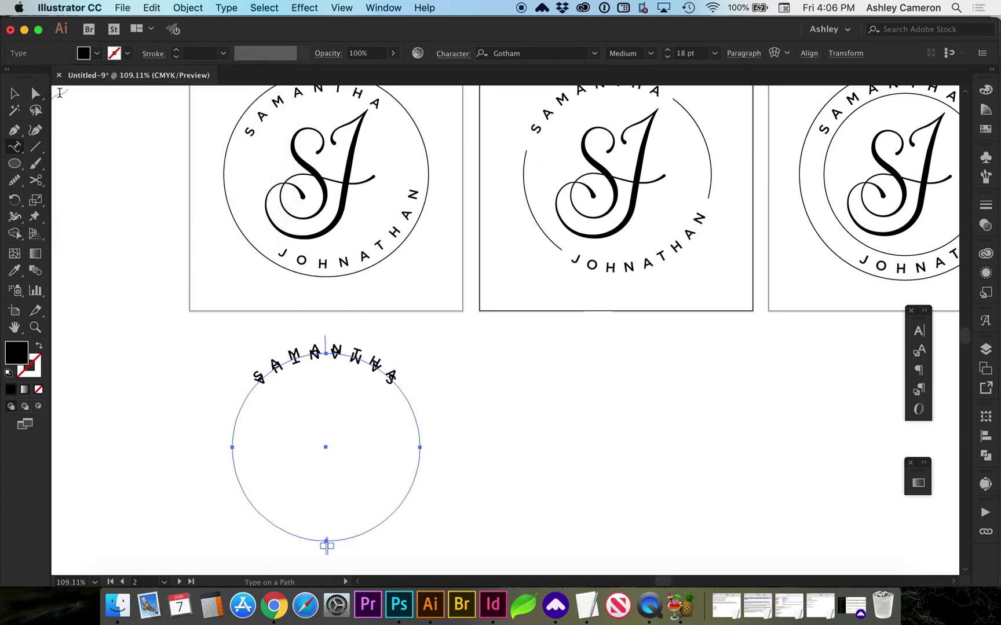
- Rotate the flipped SAMANTHA copy 180° so it reads along the circle's bottom
left_click(15, 97)
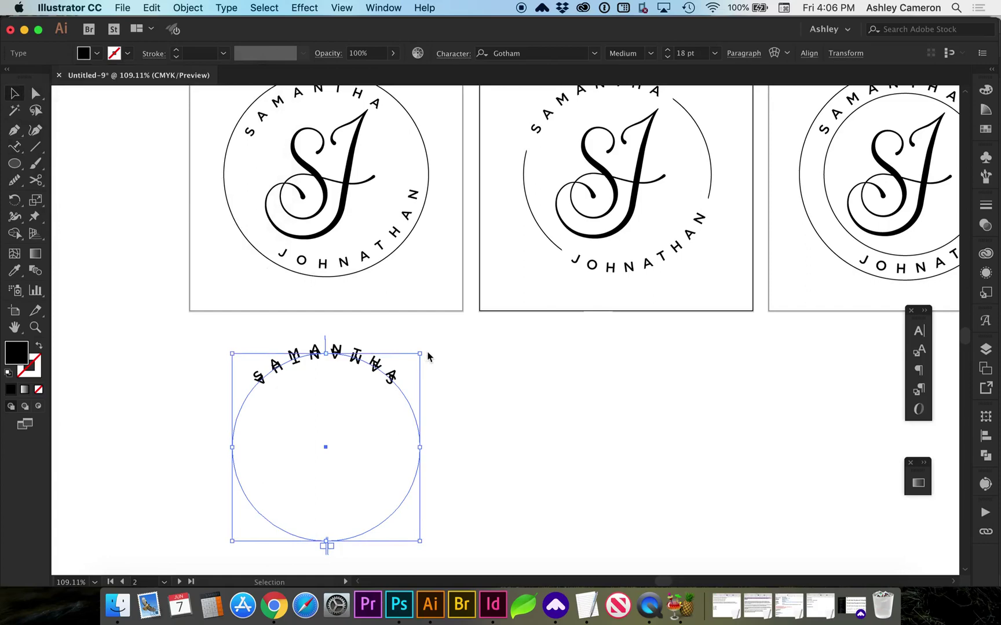
left_click_drag(430, 357, 279, 479)
left_click(463, 346)
left_click(368, 354)
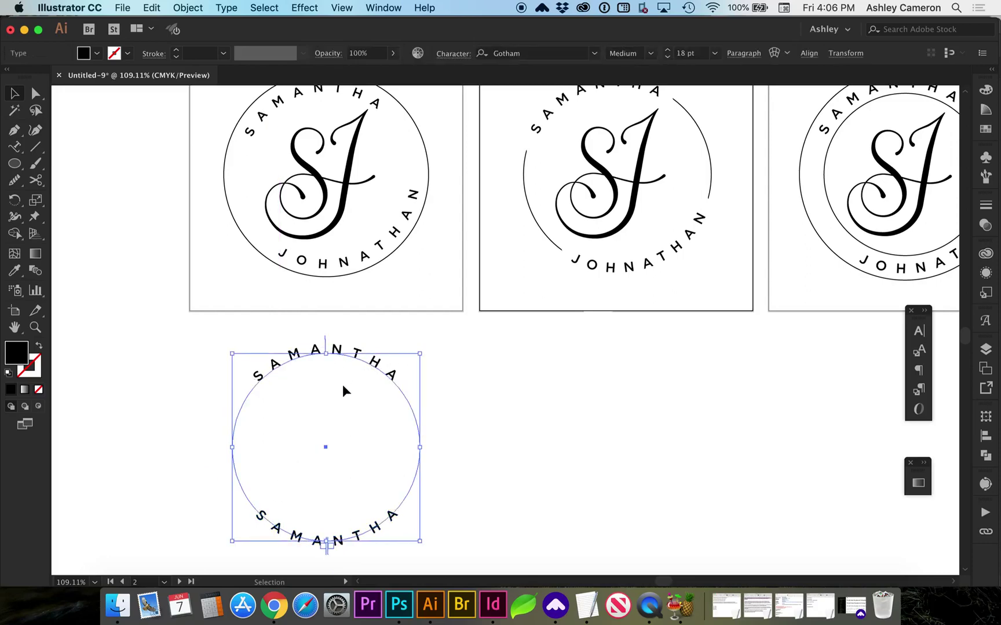
scroll(342, 384, "down", 3)
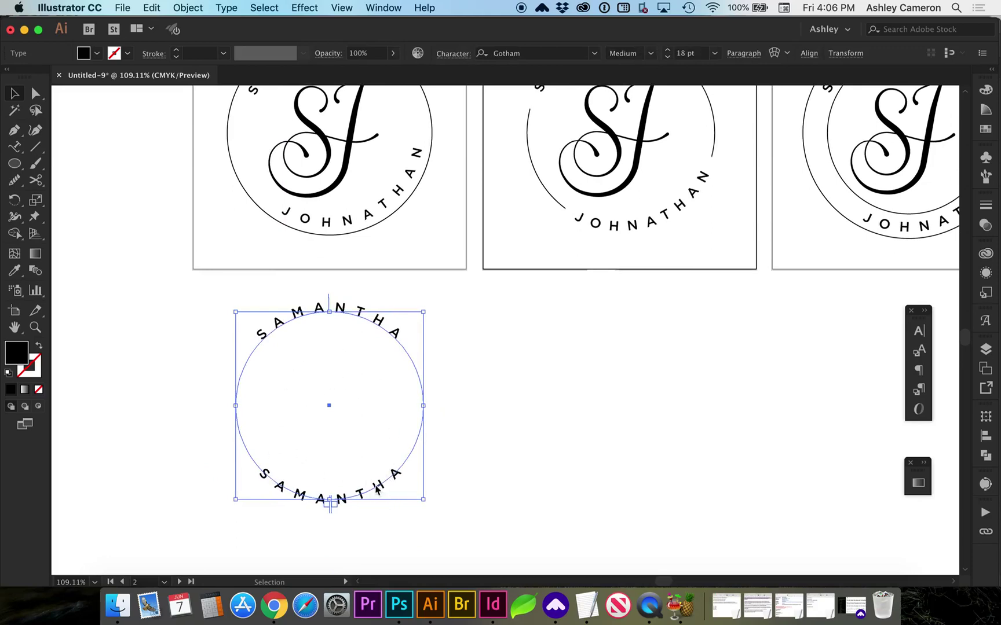
- Lock one SAMANTHA text object in Layer 1 of the Layers panel
left_click(986, 349)
left_click(792, 364)
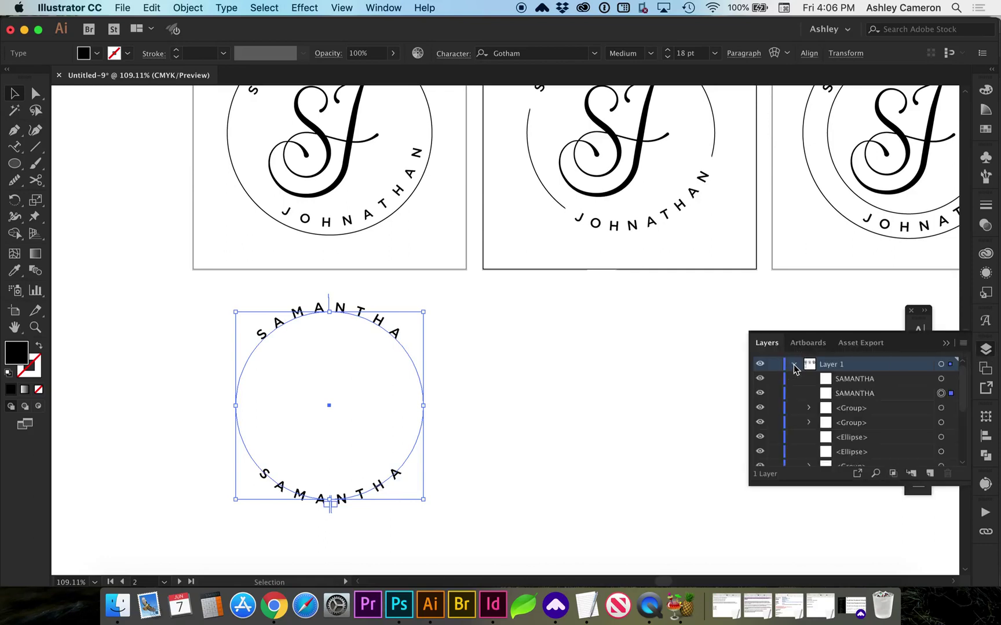
left_click(775, 395)
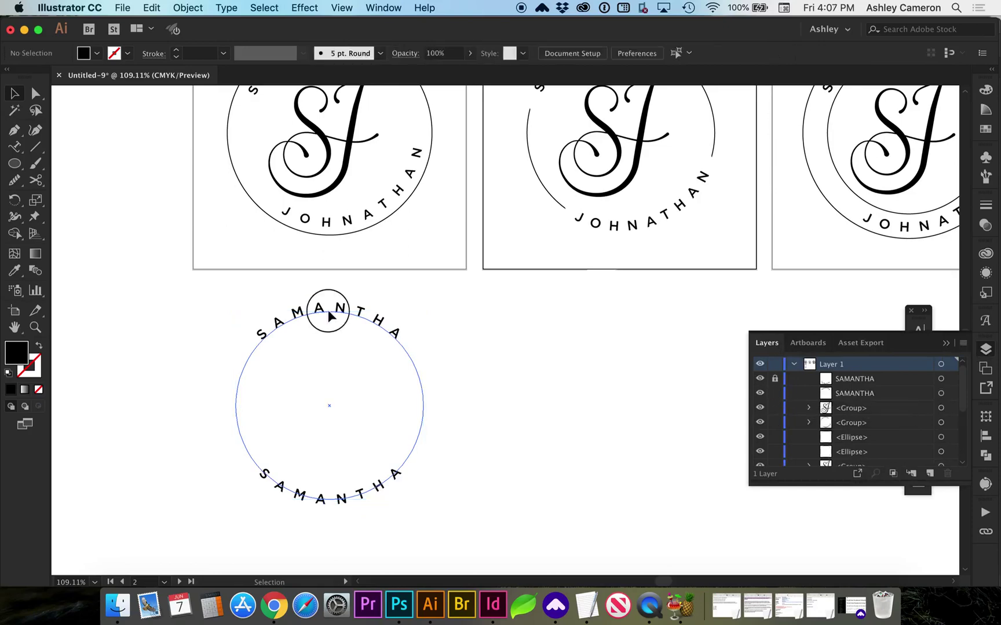
- Give the unlocked SAMANTHA the Rainbow effect with Center alignment on the path
left_click(328, 316)
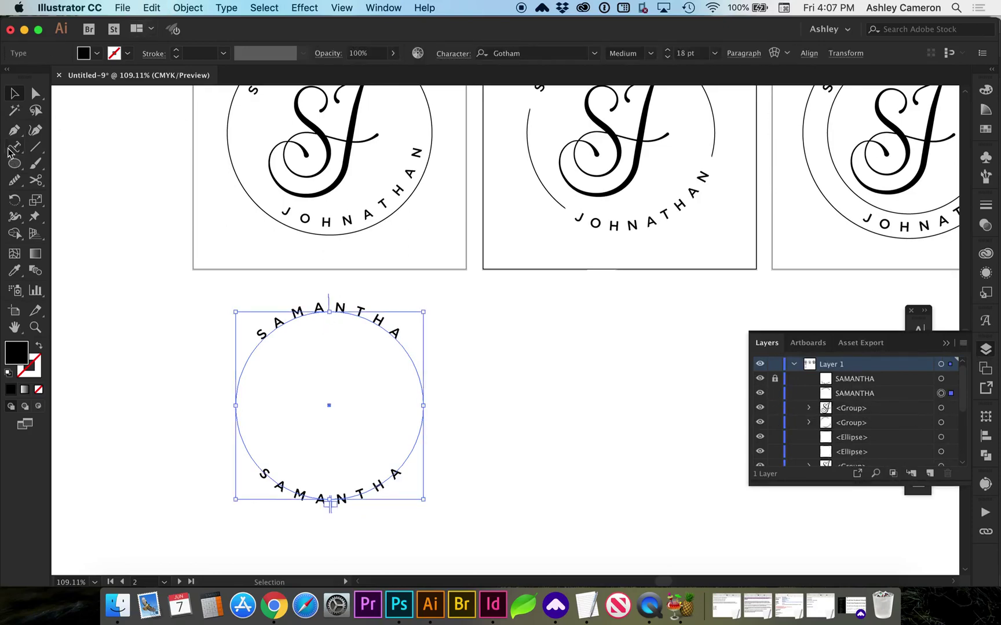
double_click(14, 147)
left_click(177, 105)
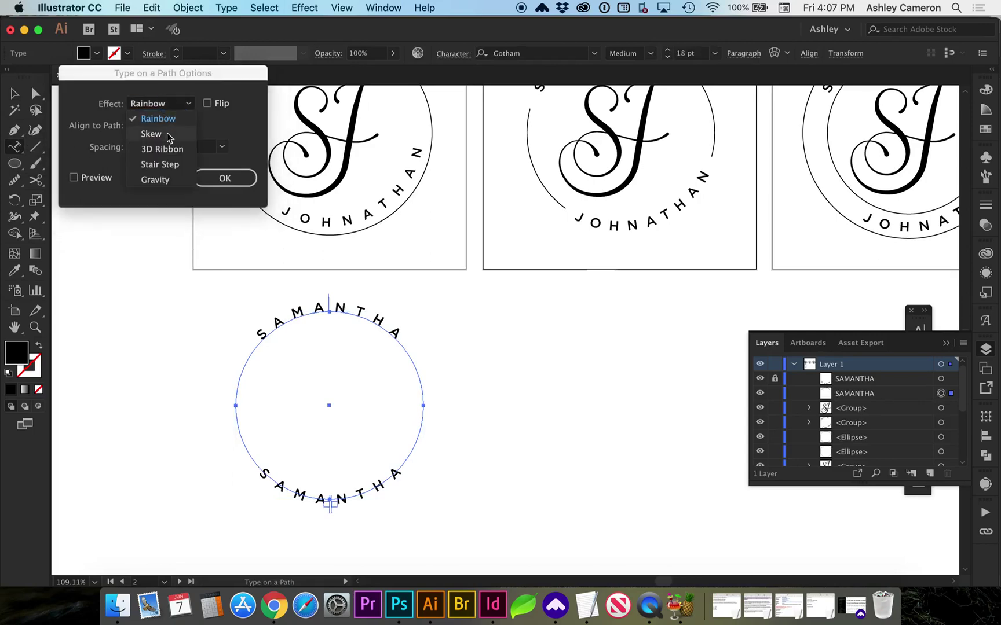
left_click(96, 180)
left_click(92, 178)
left_click(159, 125)
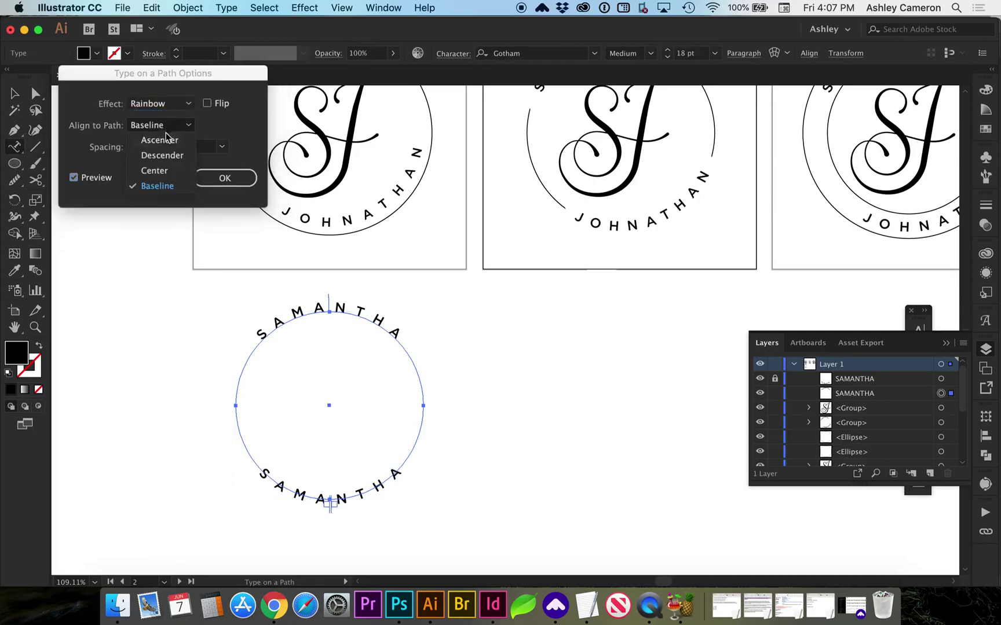
left_click(165, 171)
left_click(228, 183)
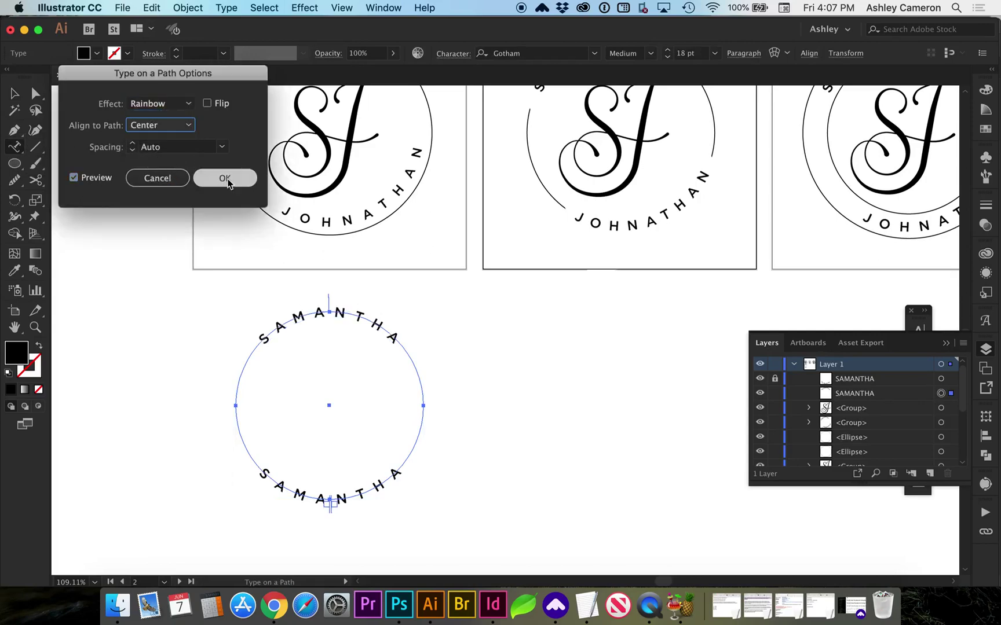
left_click(228, 182)
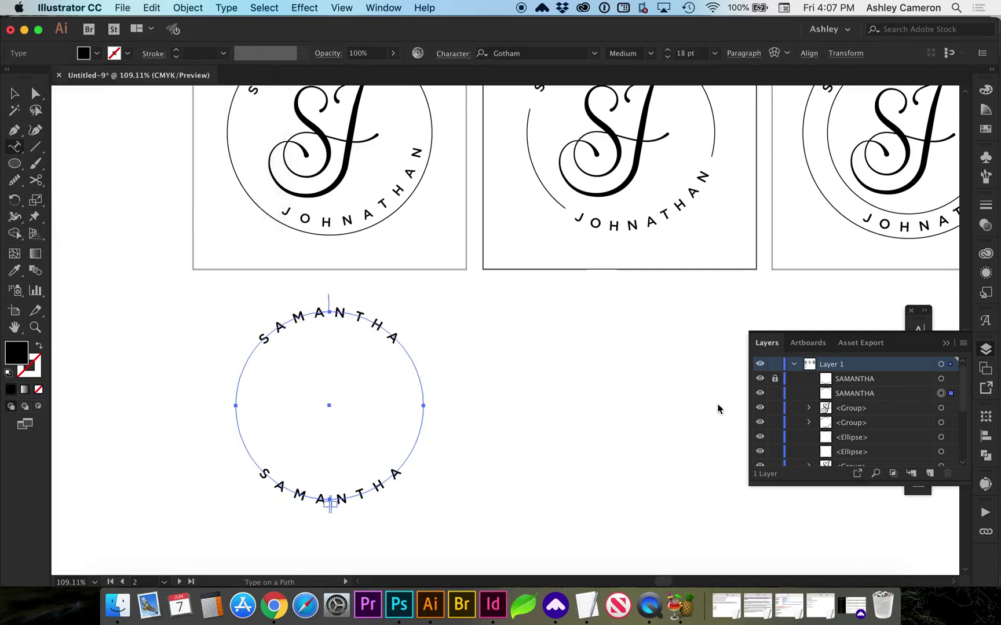
left_click(775, 379)
key("Escape")
left_click(488, 387)
left_click(380, 327)
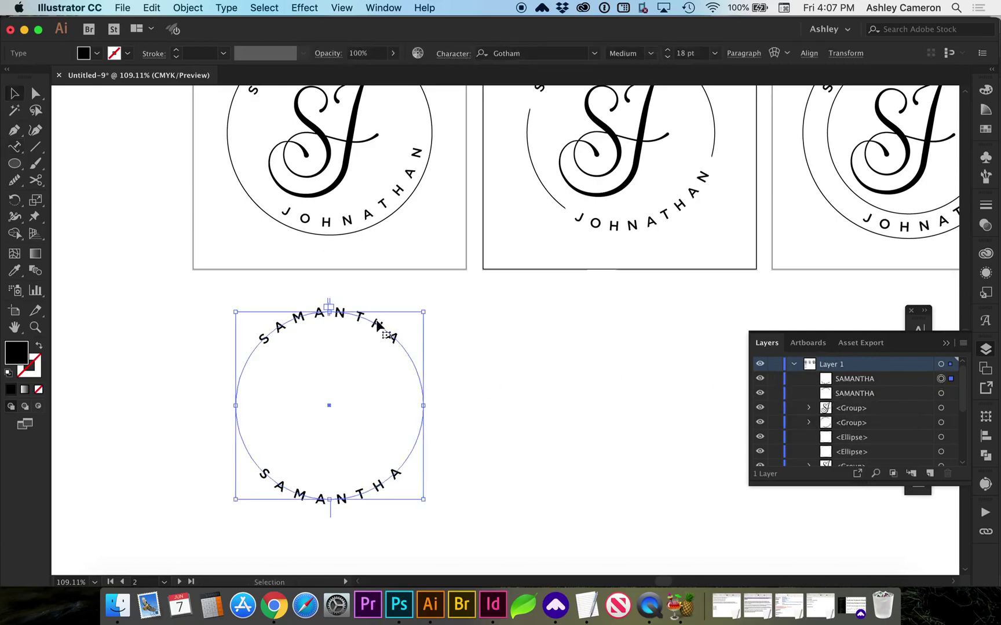
key("super+2")
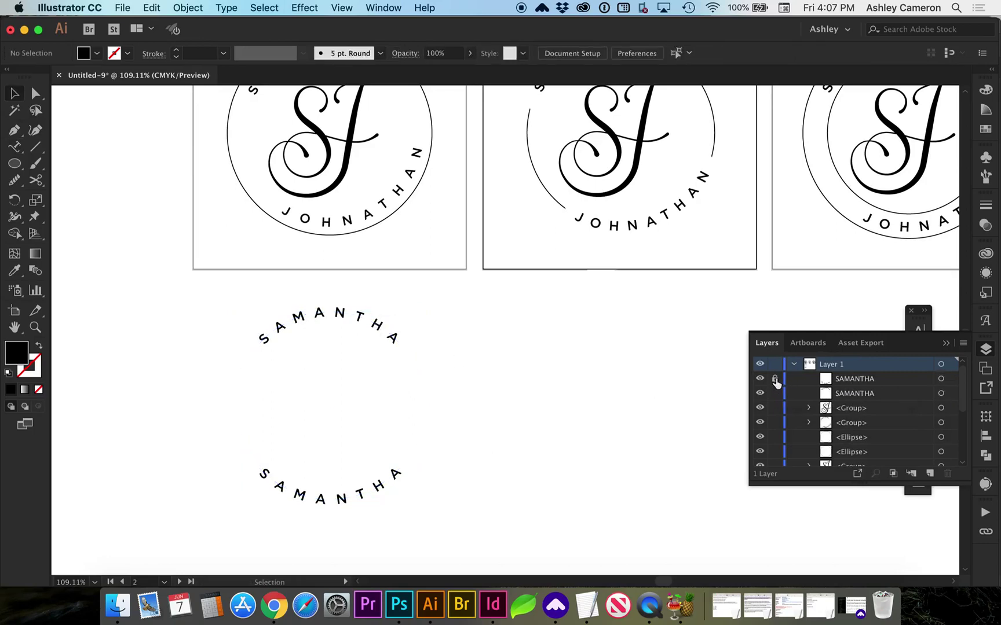
left_click(760, 392)
left_click(761, 393)
left_click(760, 395)
left_click(761, 395)
left_click(375, 488)
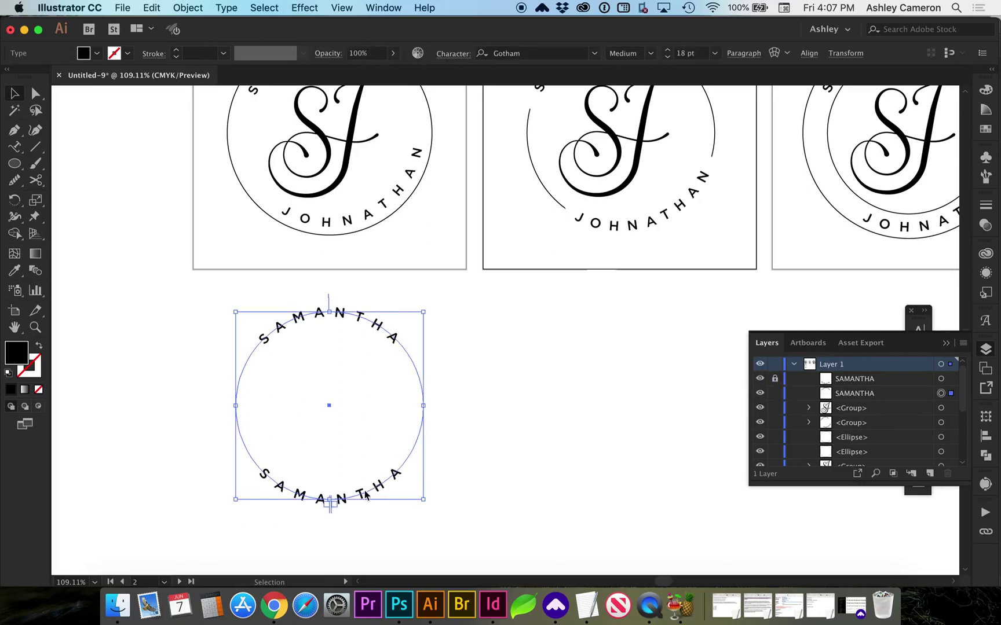
- Unlock the bottom SAMANTHA text and lock the top one in Layers
double_click(364, 492)
key("super+a")
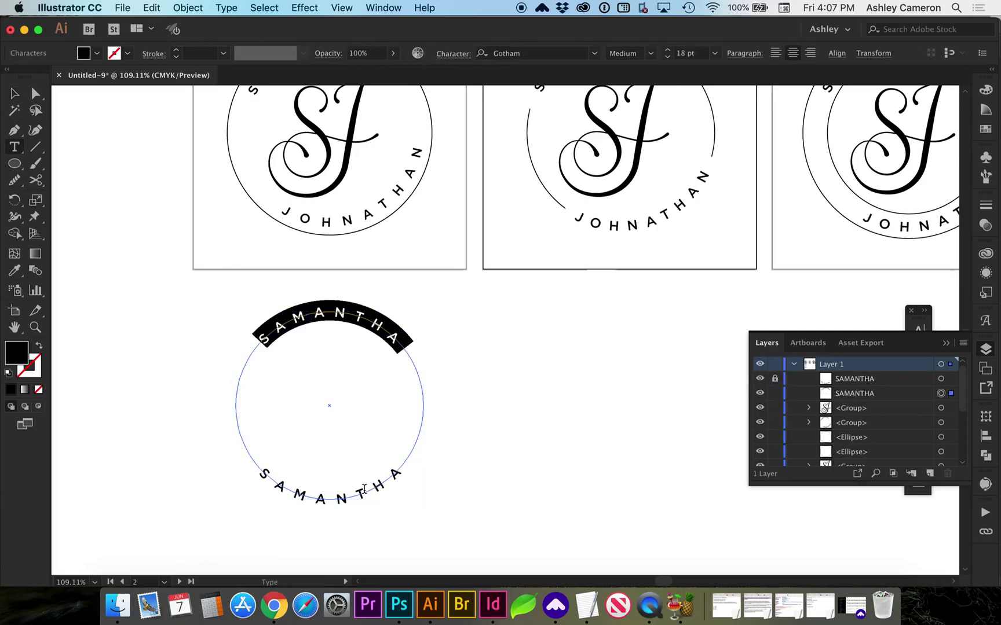
left_click(775, 379)
left_click(775, 393)
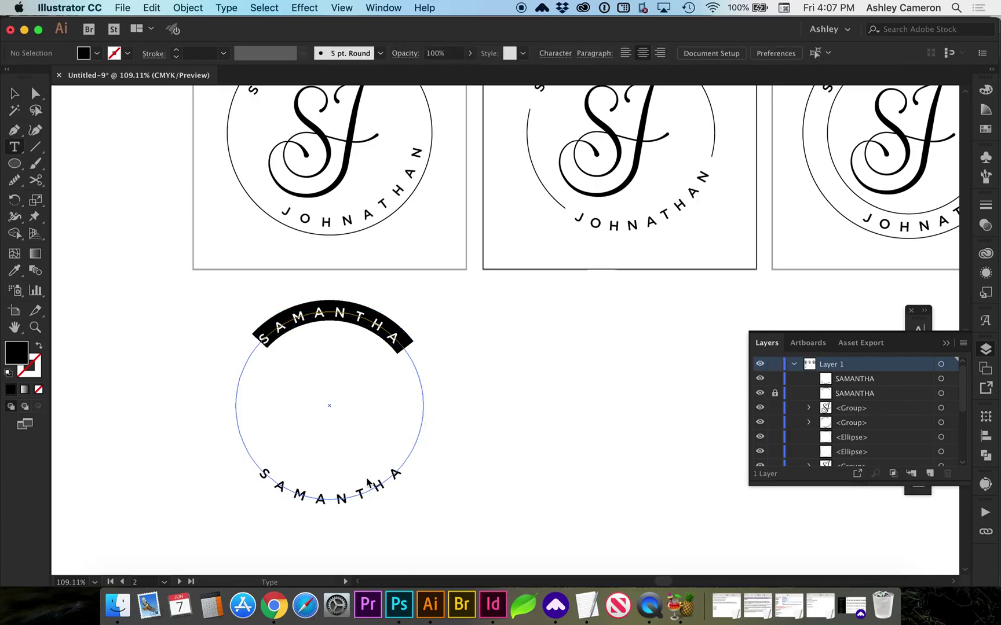
- Replace the bottom arc's SAMANTHA text with Johnathan
left_click(354, 501)
key("super+a")
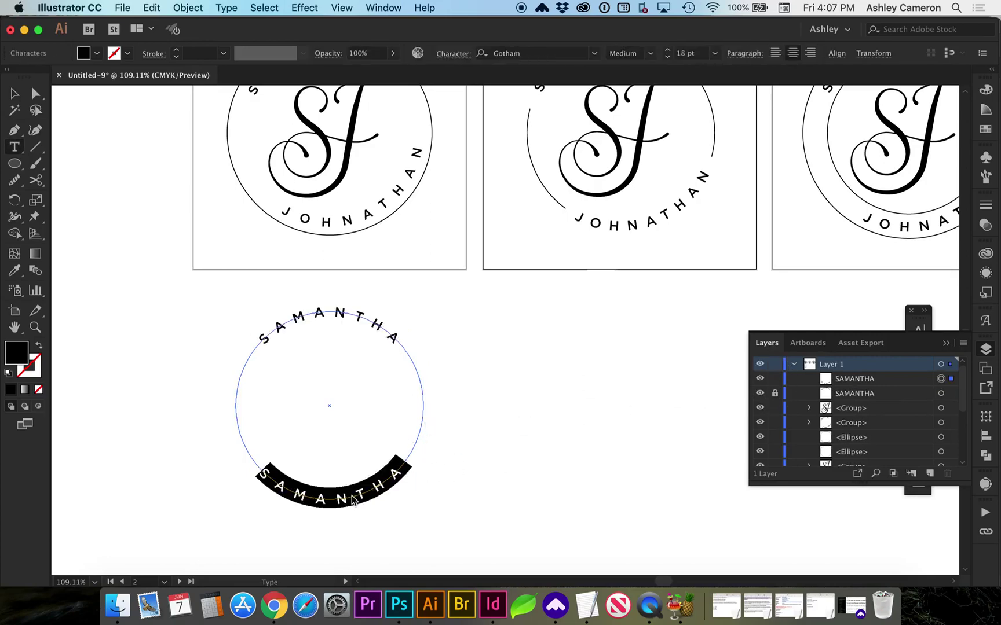
type("j")
key("BackSpace")
type("Johnathan")
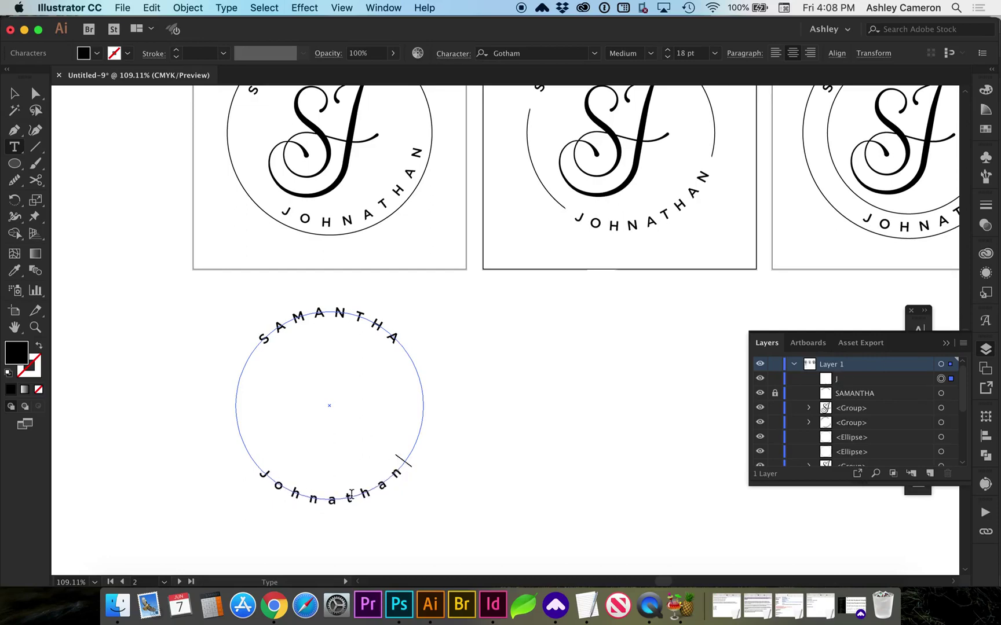
left_click(484, 474, "super")
- Apply All Caps to the Johnathan text so it reads JOHNATHAN
key("v")
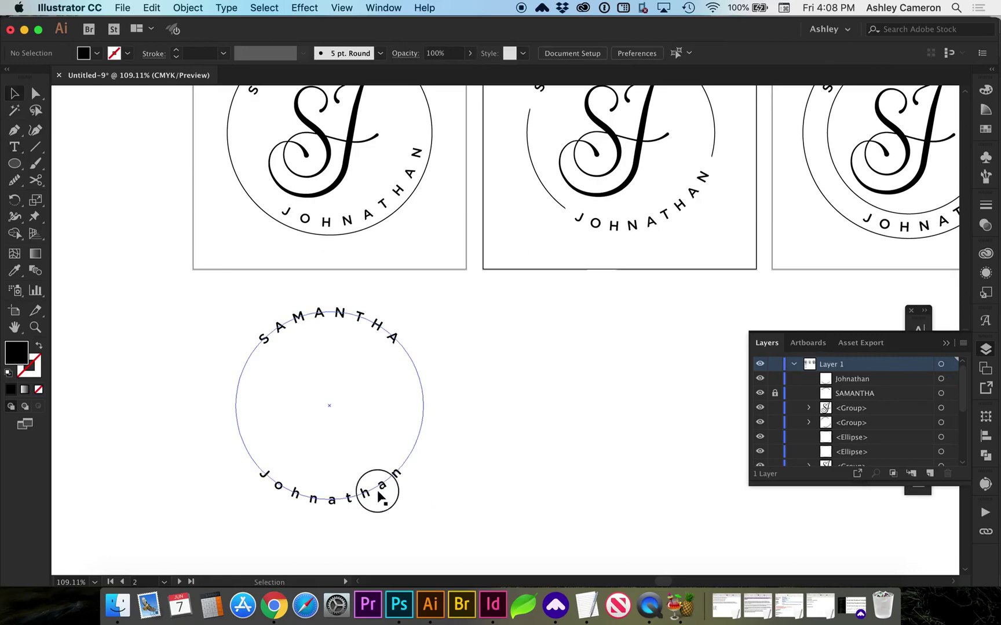
left_click(381, 482)
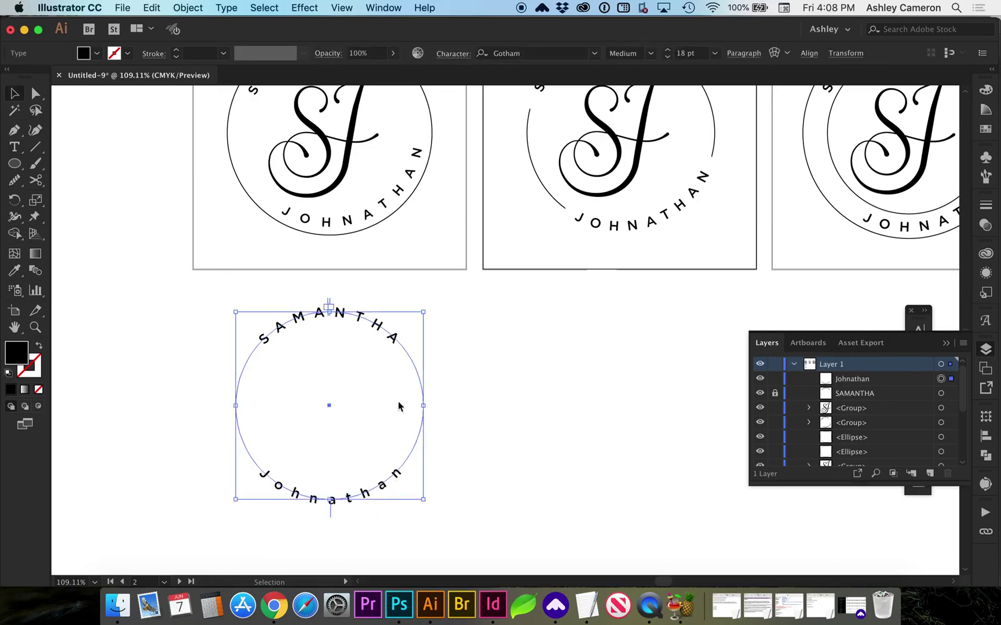
left_click(458, 54)
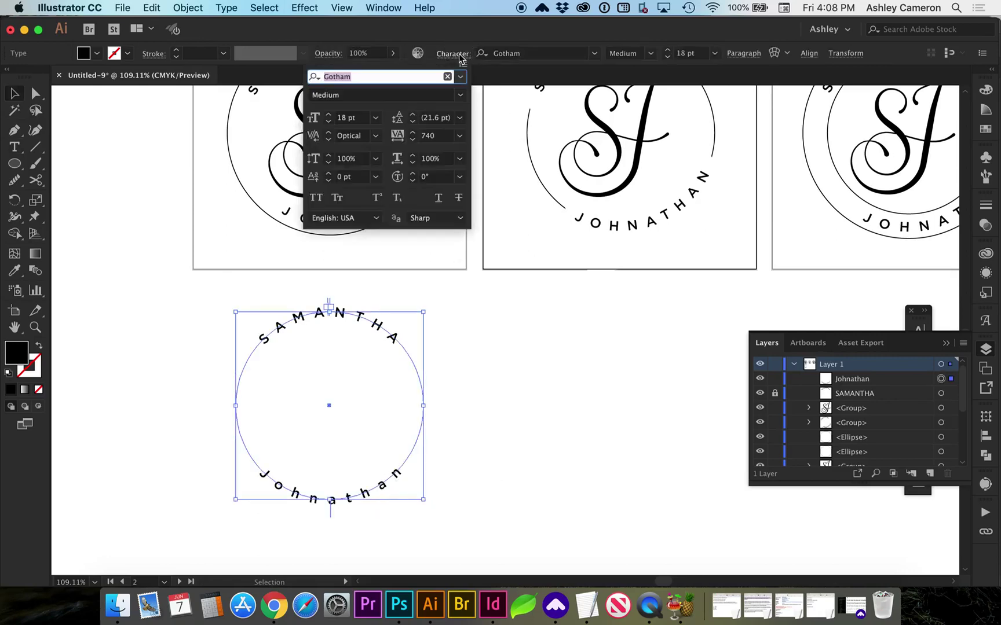
left_click(316, 201)
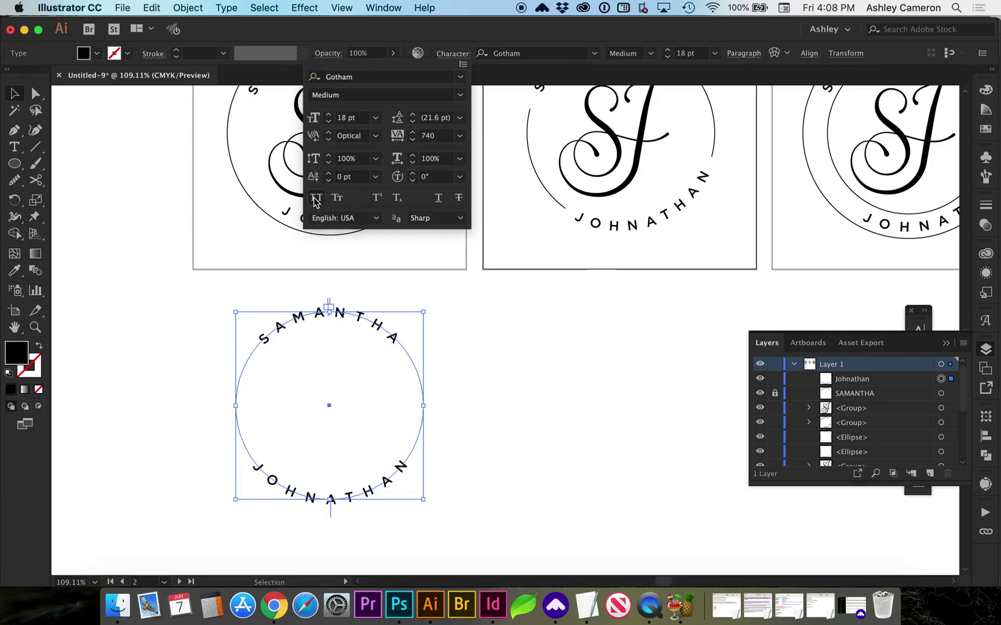
left_click(518, 373)
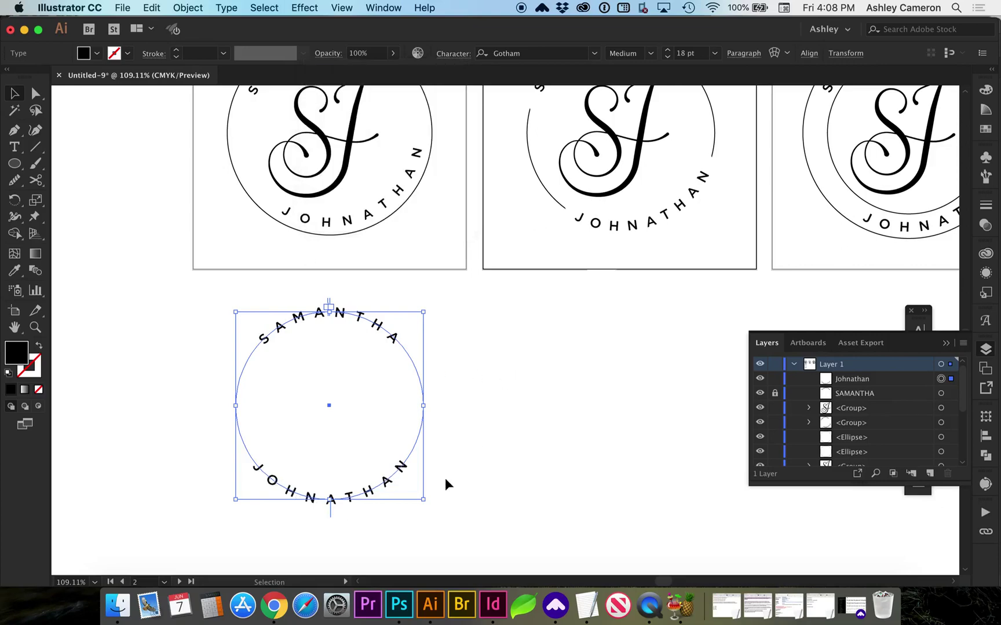
left_click(498, 460)
scroll(498, 457, "left", 2)
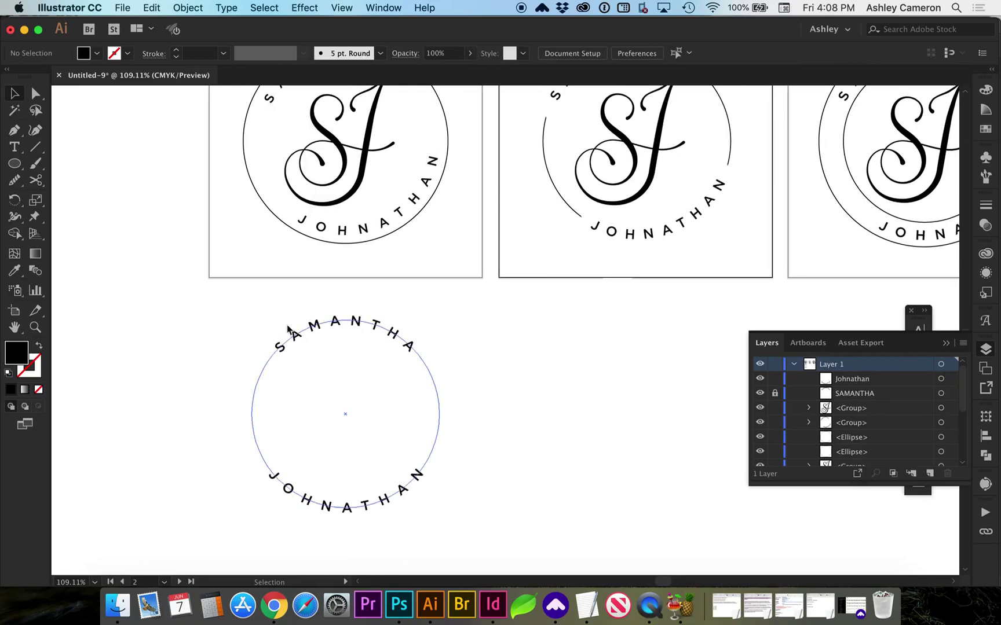
- Move the JOHNATHAN curved text off to the right, away from SAMANTHA
left_click_drag(254, 323, 374, 386)
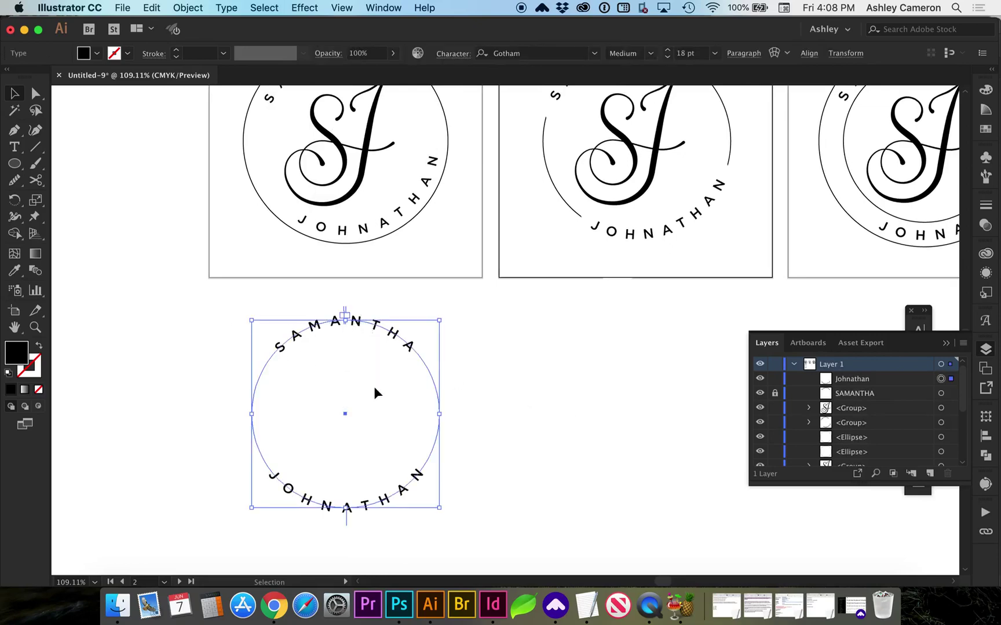
left_click(523, 420)
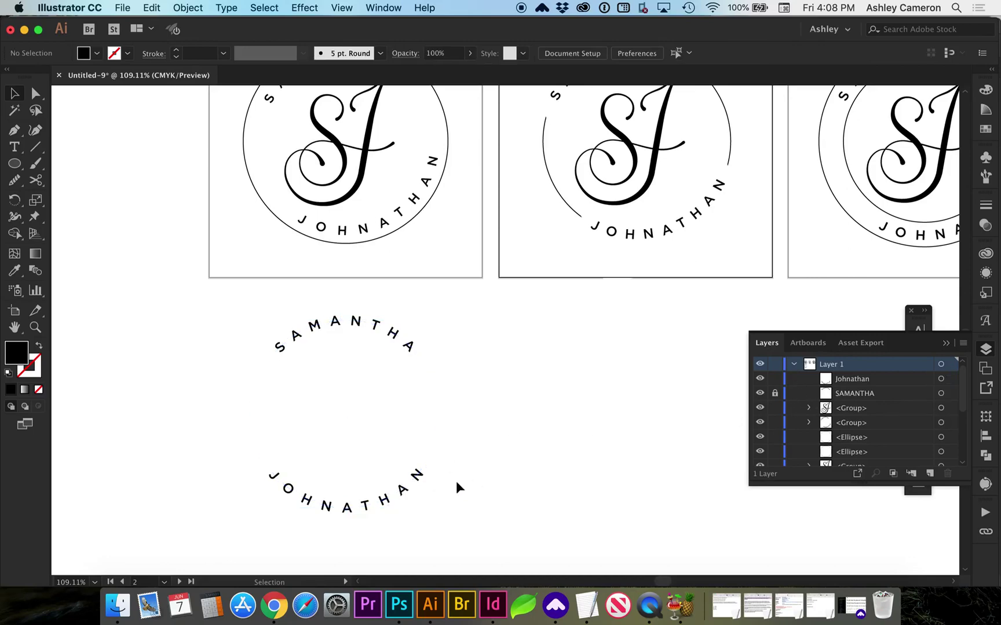
left_click(366, 507)
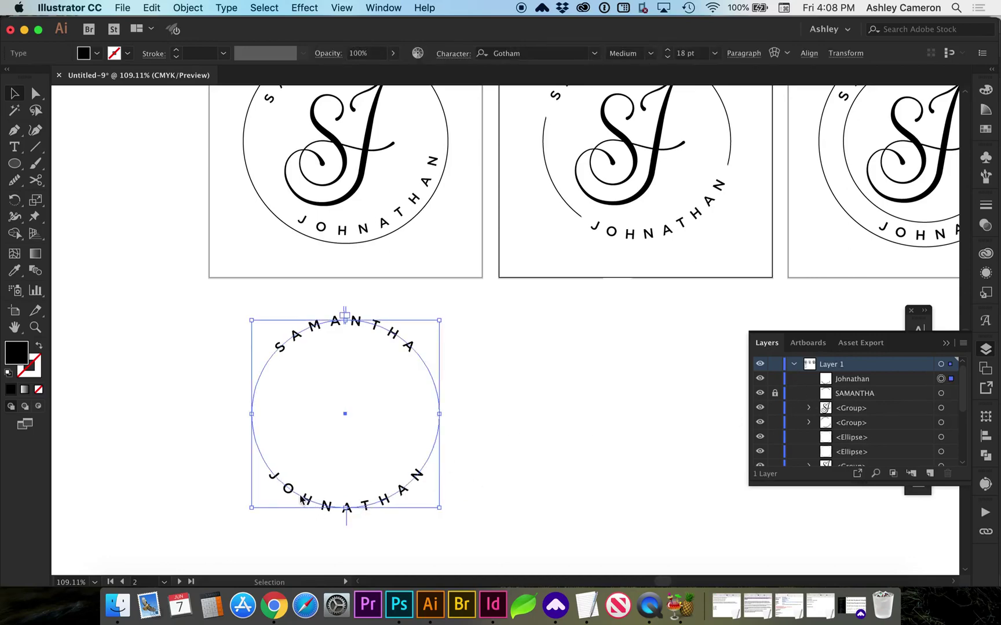
left_click_drag(300, 498, 570, 504)
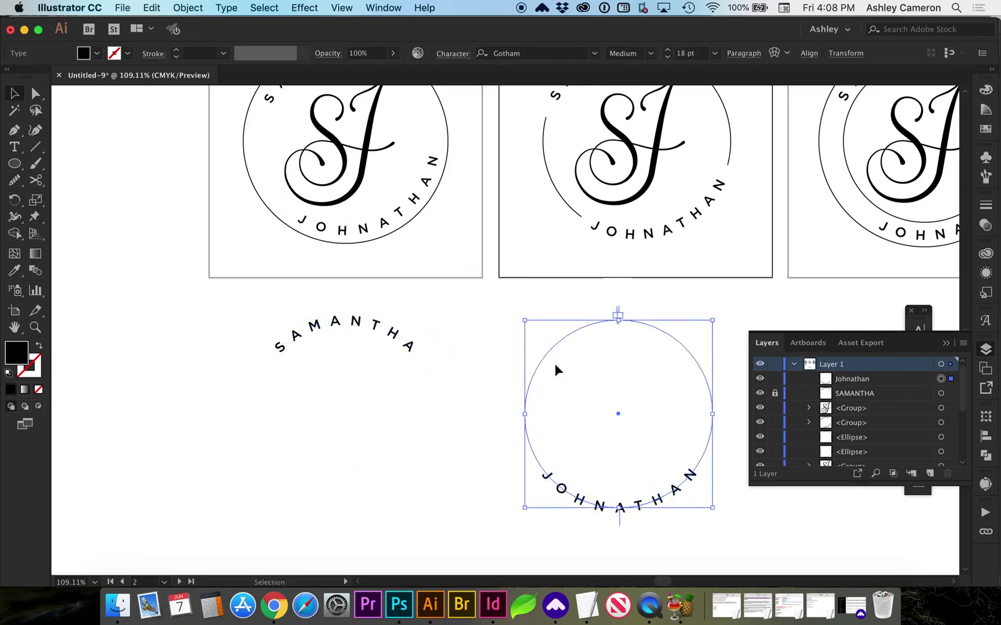
- Unlock SAMANTHA and horizontally centre both name rings relative to the selection
left_click(776, 394)
left_click_drag(191, 306, 682, 517)
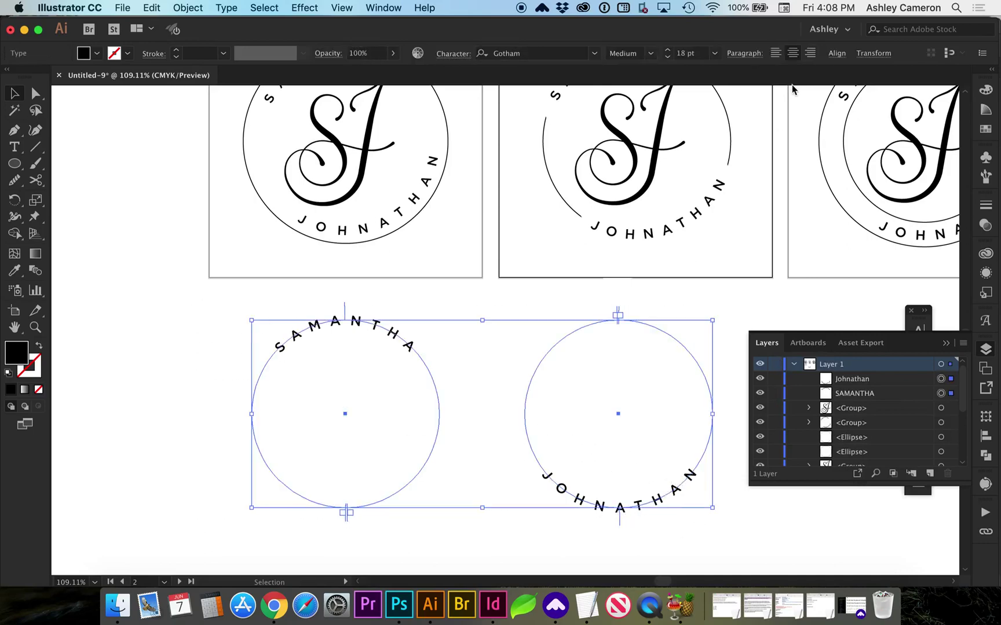
left_click(836, 52)
left_click(825, 172)
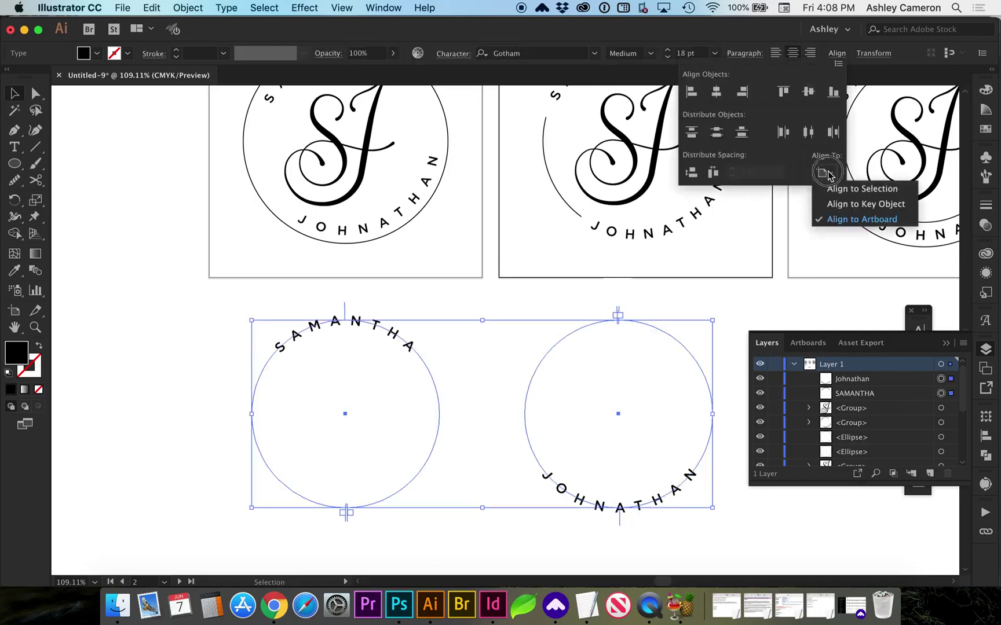
left_click(849, 190)
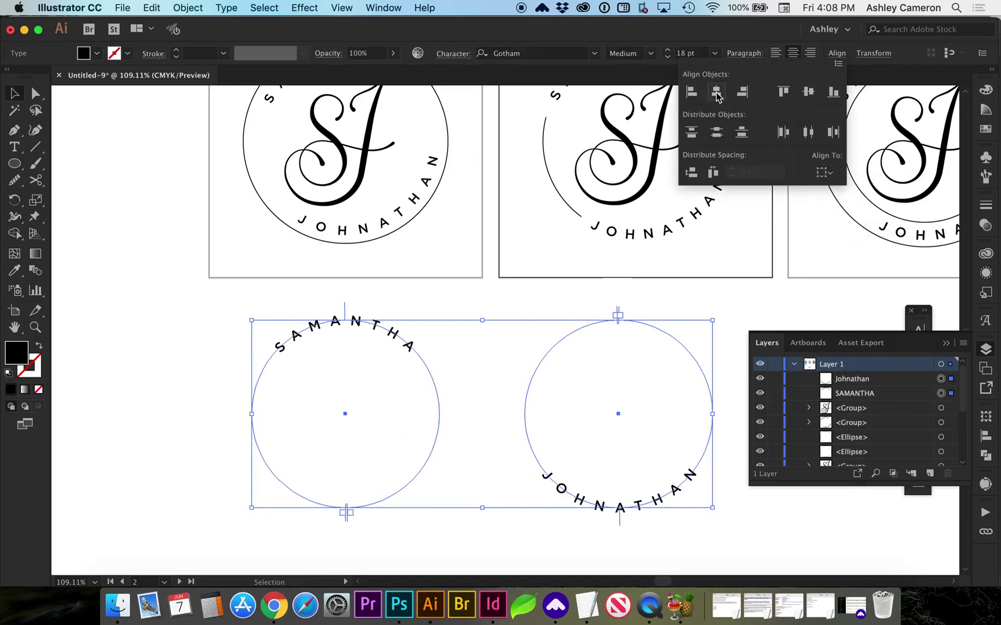
left_click(717, 94)
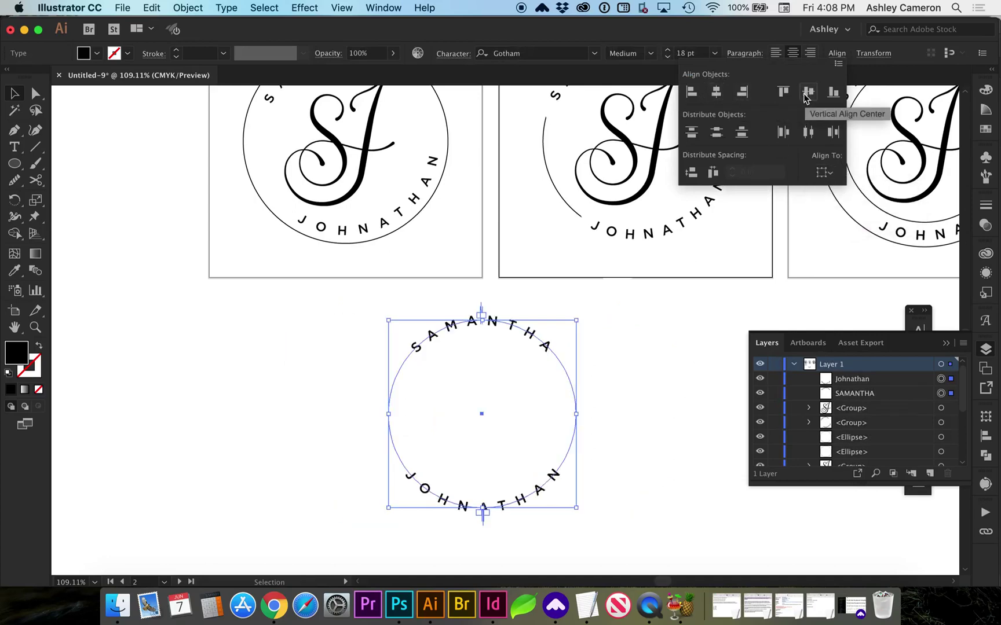
left_click(620, 399)
left_click(621, 402)
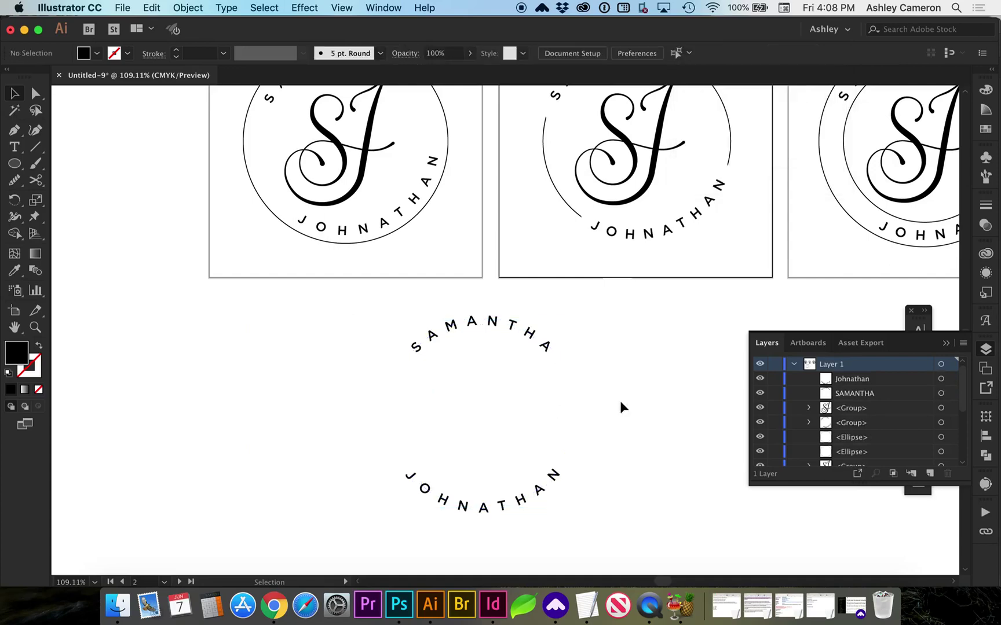
- Copy the SJ monogram from the first badge into the name ring's centre
left_click(359, 172)
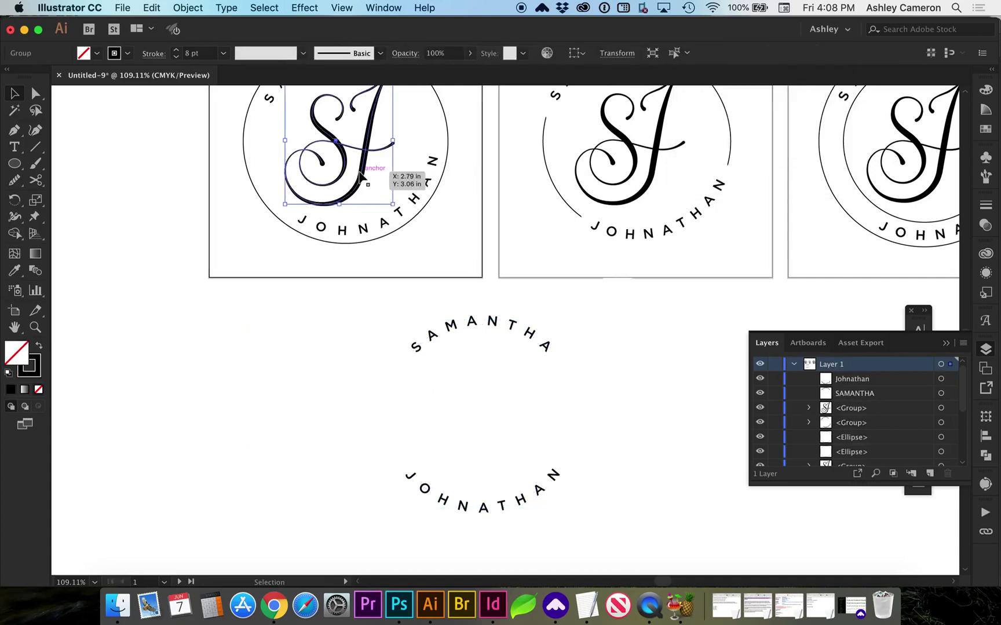
left_click_drag(362, 177, 498, 447)
left_click(327, 420)
- Draw a circle around the names with the first badge's thin 1 pt outline
left_click(14, 164)
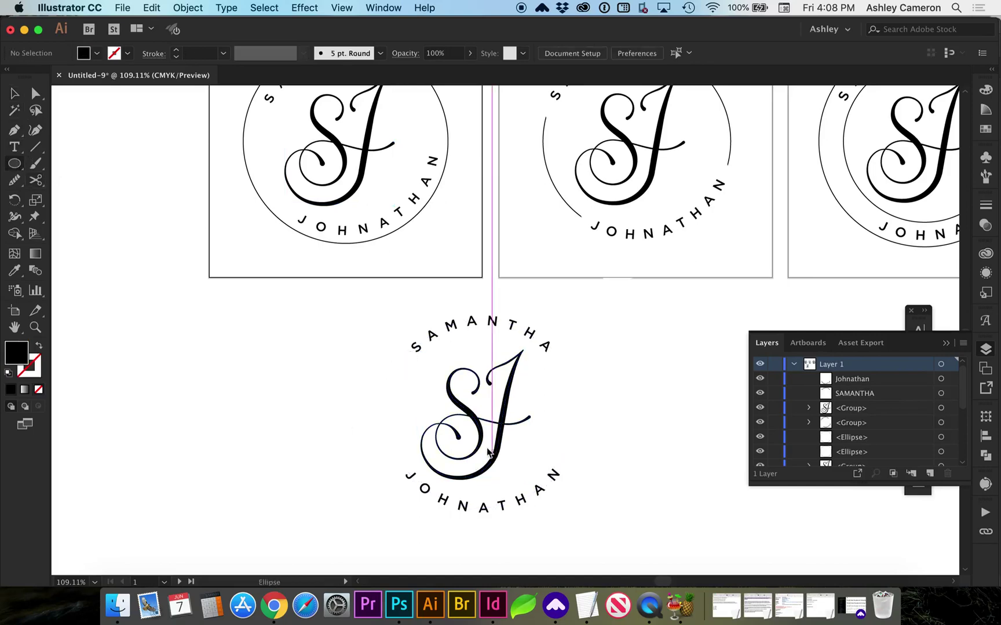
left_click_drag(482, 414, 594, 513)
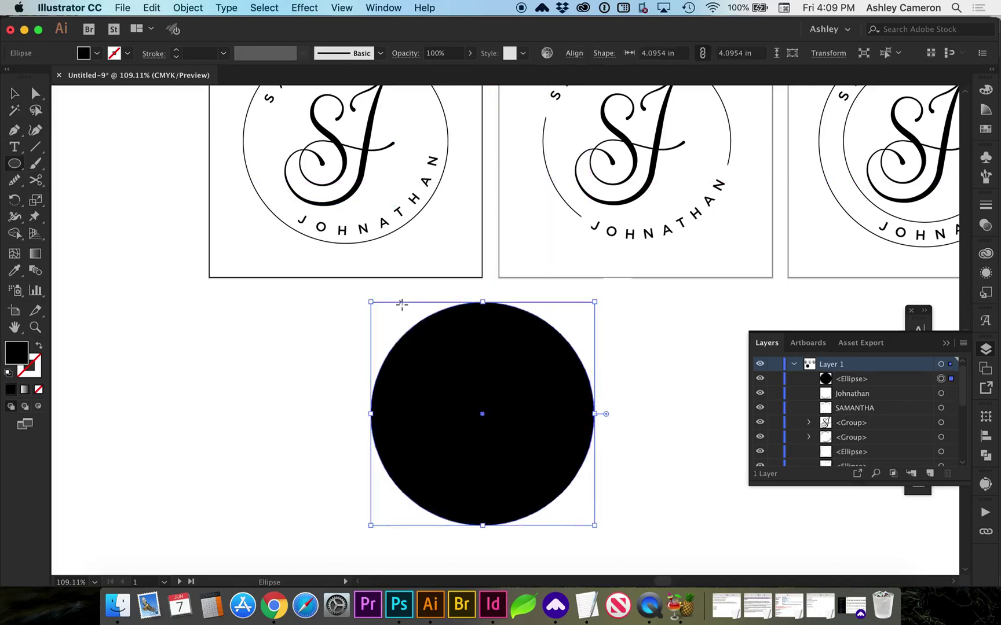
key("i")
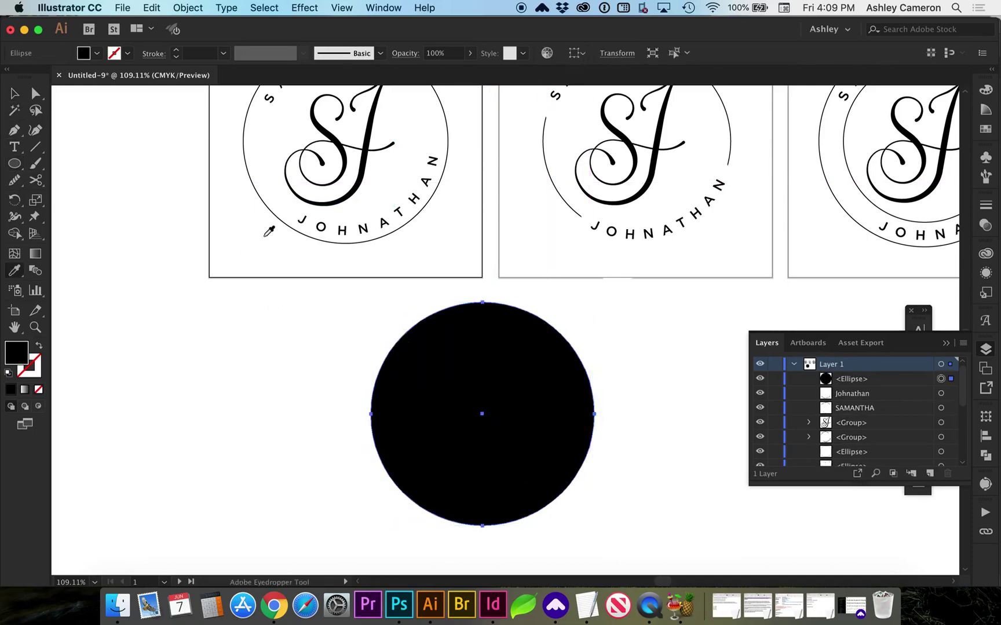
left_click(284, 223)
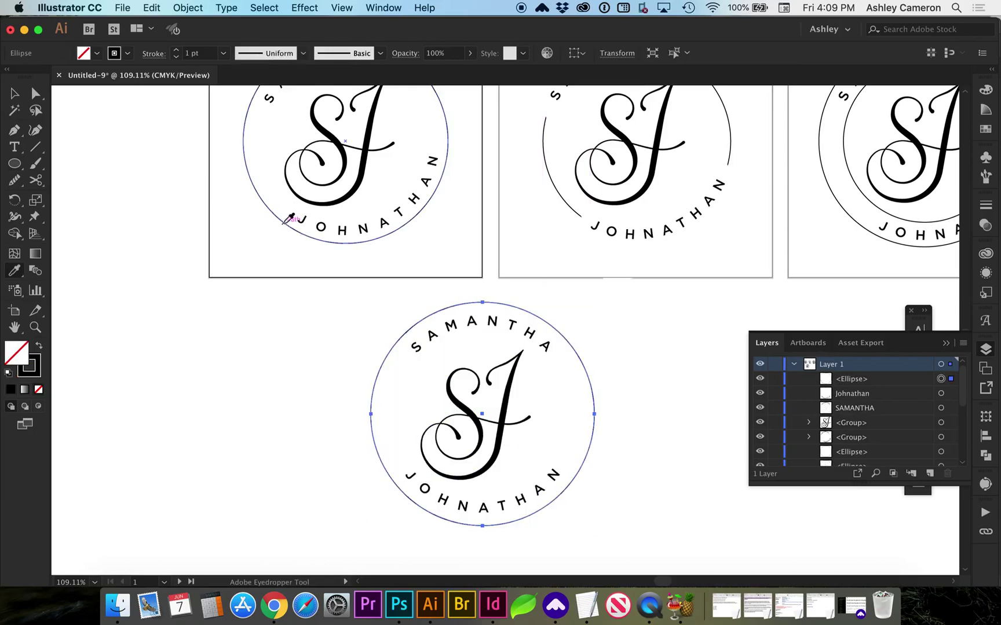
key("v")
left_click(271, 344)
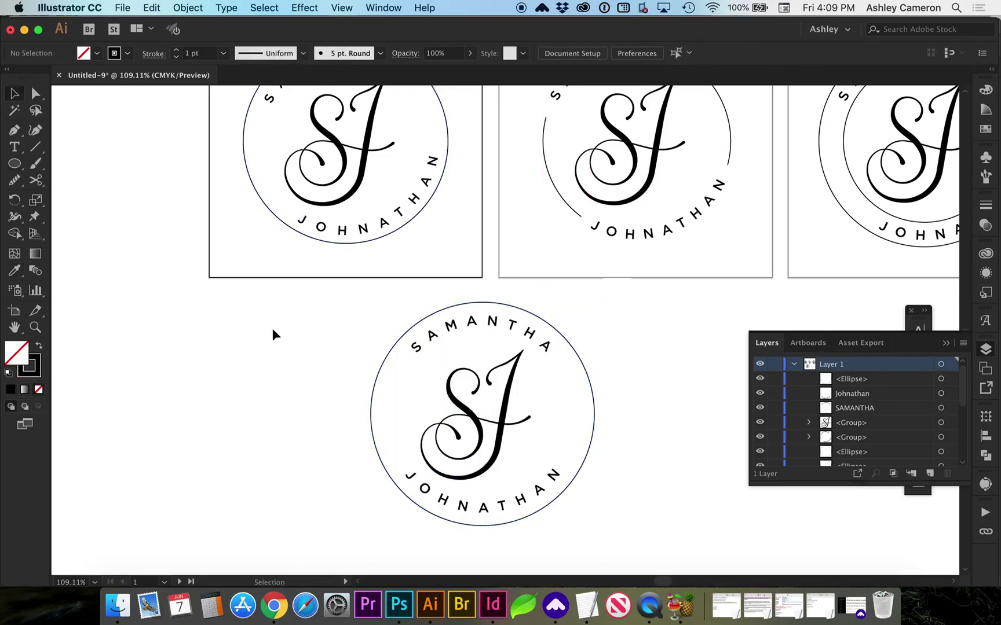
left_click_drag(272, 330, 588, 525)
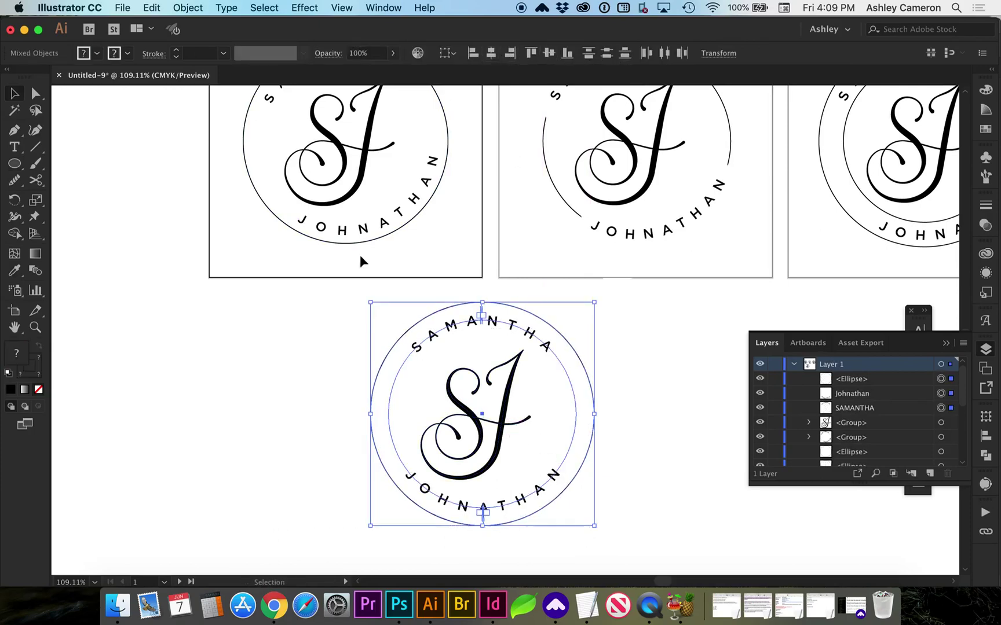
- Duplicate the new badge and place the copy beside it
left_click(256, 437)
scroll(257, 443, "up", 3)
scroll(257, 442, "left", 6)
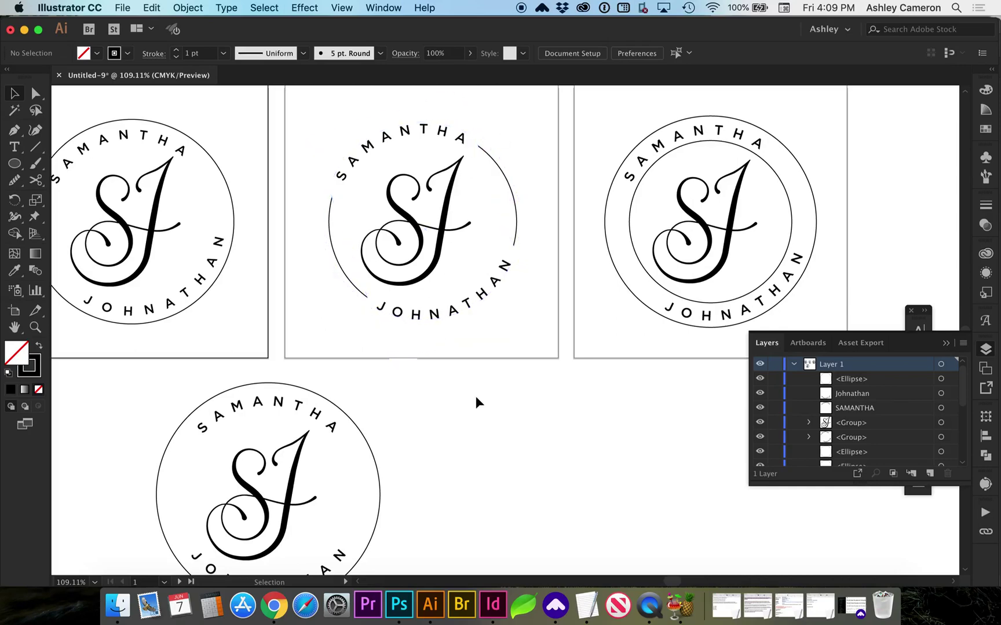
scroll(475, 396, "down", 3)
scroll(475, 396, "left", 1)
left_click_drag(159, 334, 424, 578)
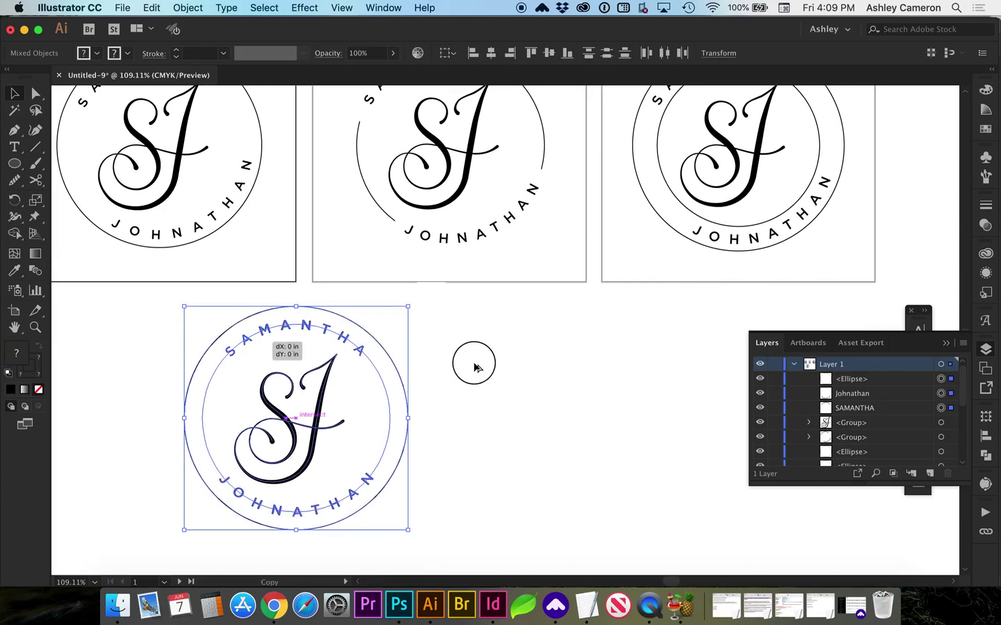
left_click_drag(485, 368, 515, 364)
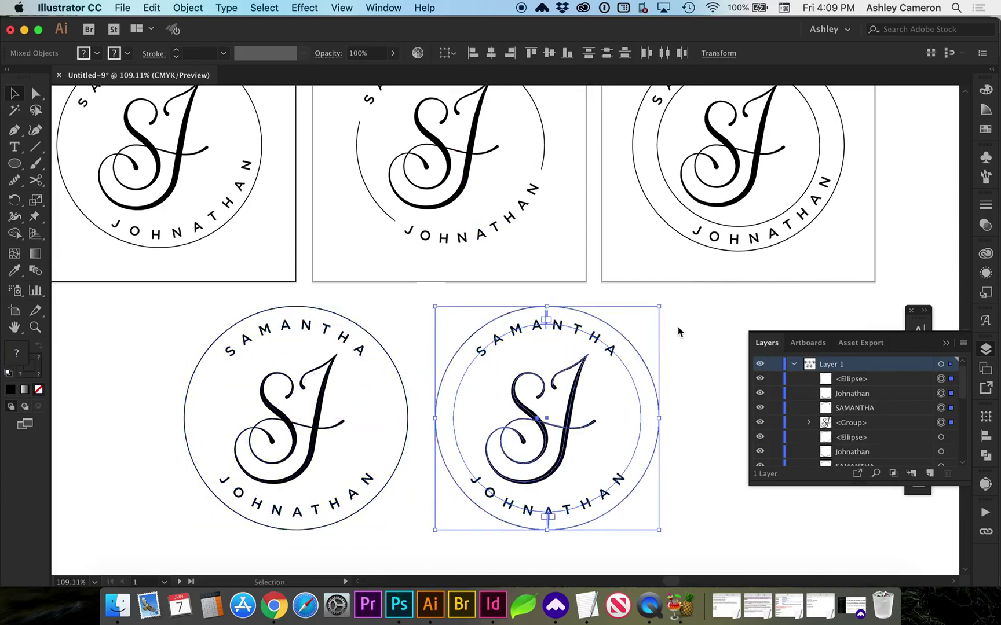
left_click(678, 331)
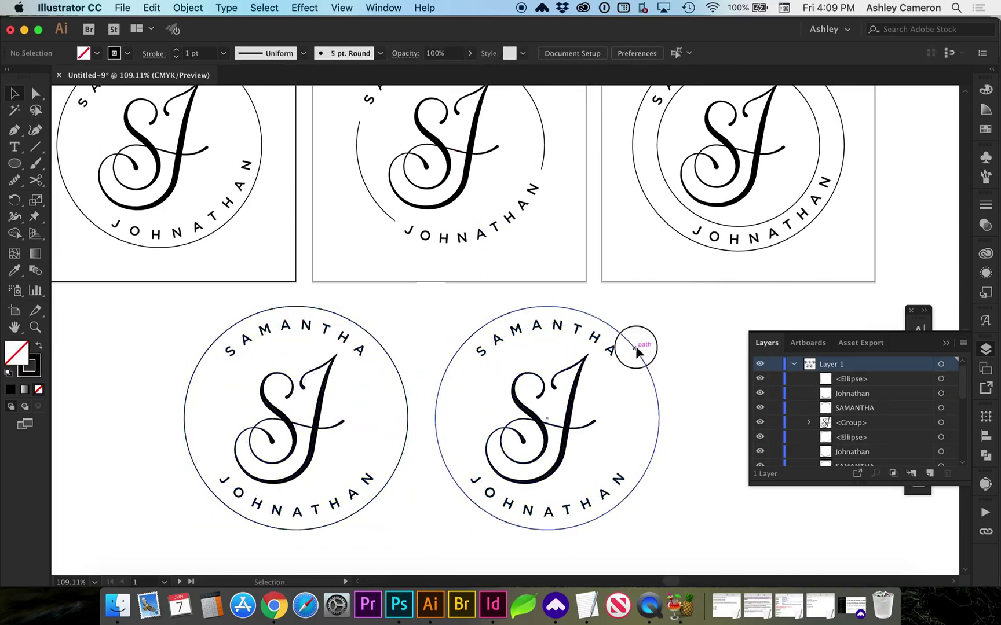
- Shrink the copy's outline circle to about 3.44 in, through the name lettering
left_click(635, 346)
left_click_drag(659, 306, 648, 328)
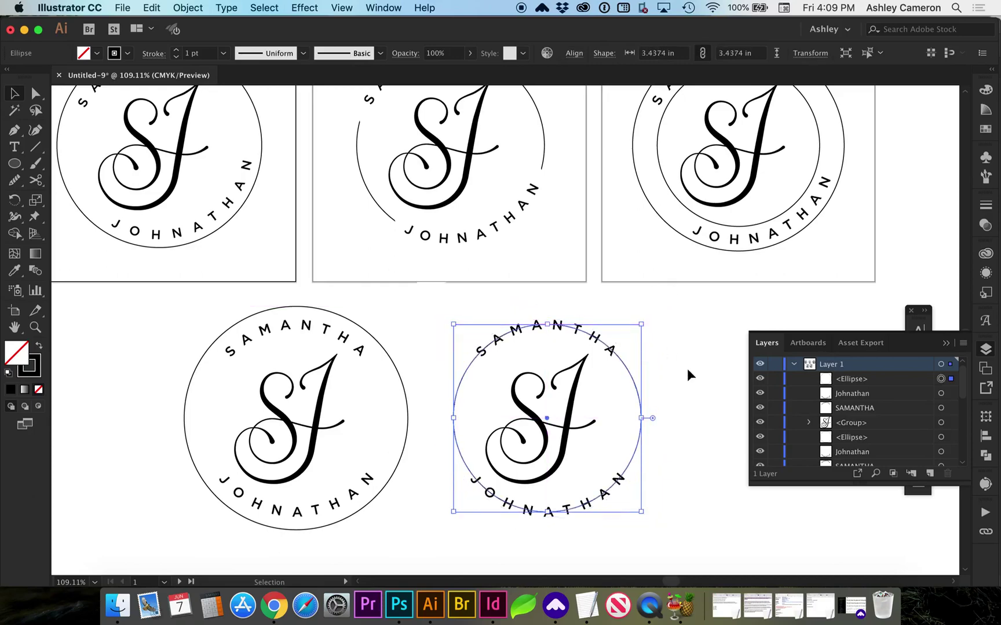
key("super+shift+bracketleft")
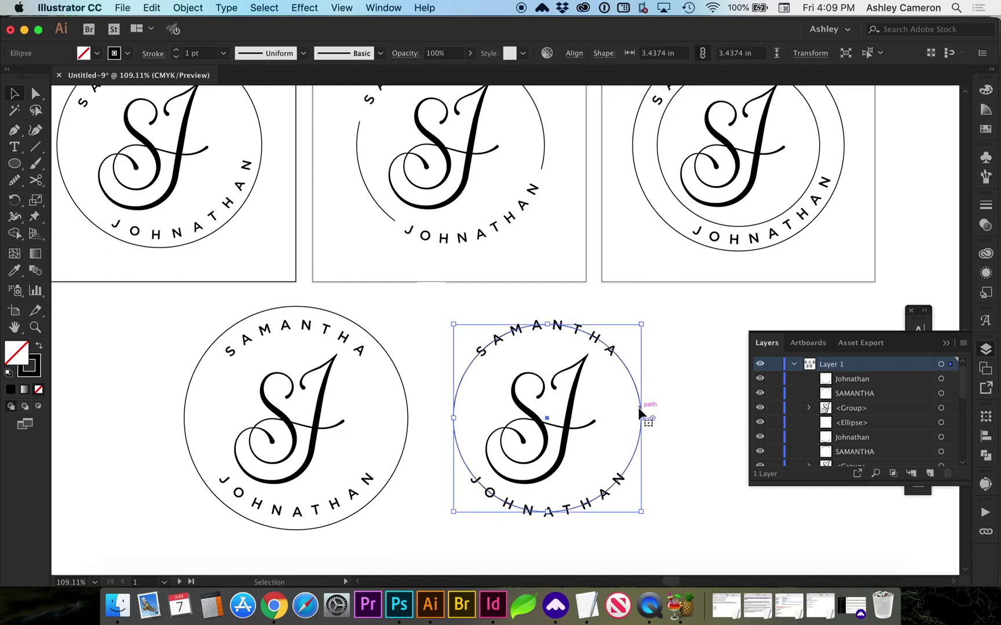
key("super")
left_click(189, 7)
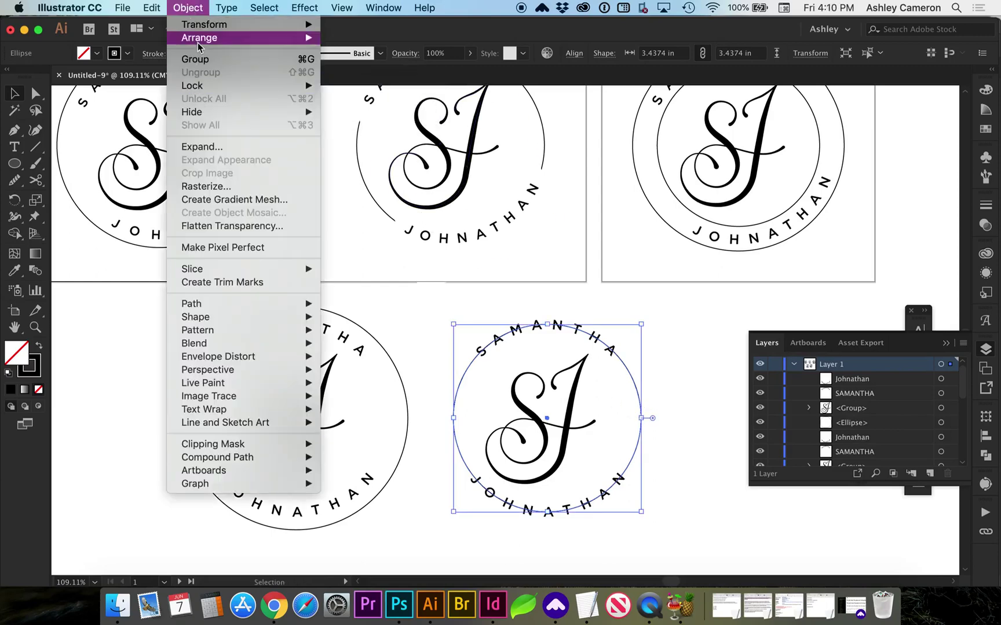
mouse_move(202, 43)
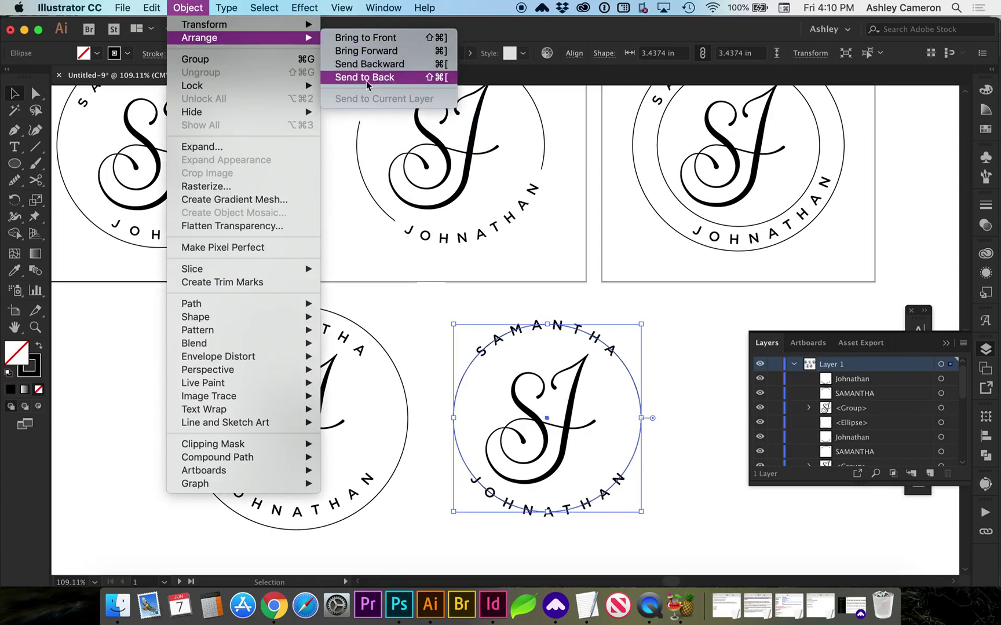
- Send the circle to the back and duplicate the SAMANTHA text in front
left_click(447, 82)
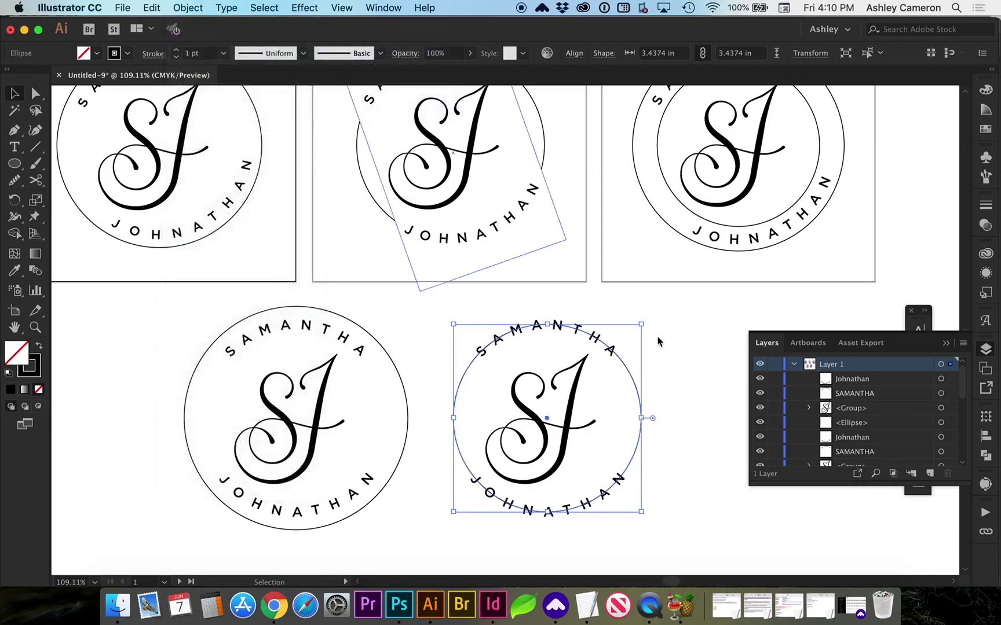
left_click(658, 397)
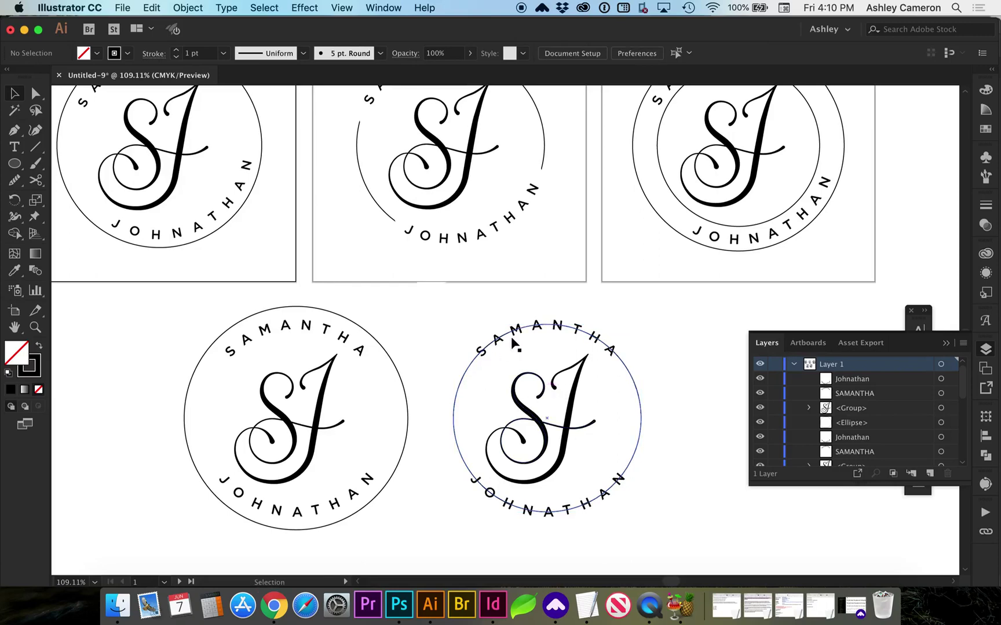
left_click(553, 329)
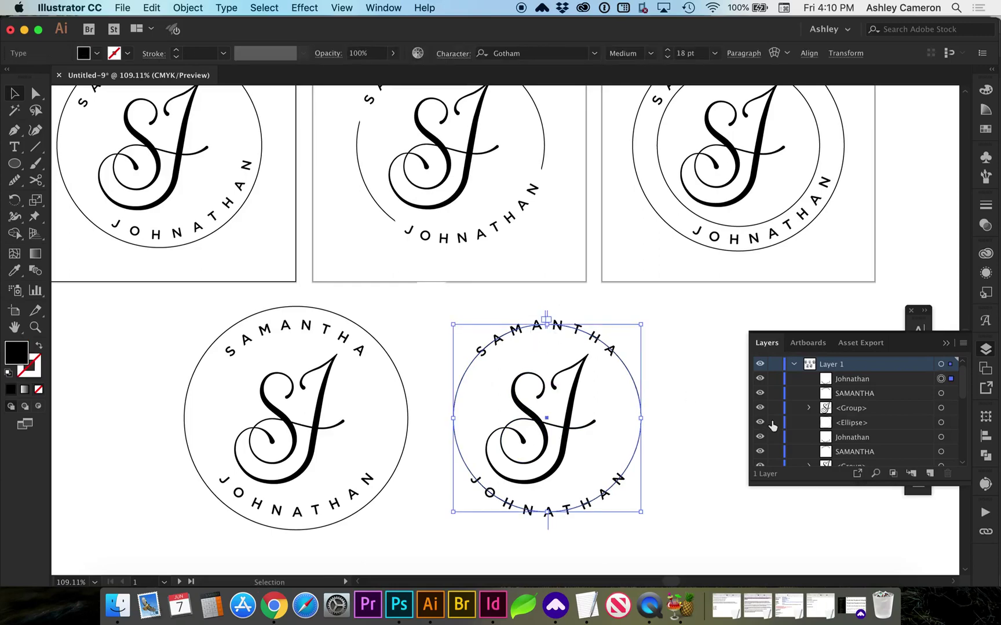
left_click(951, 393)
key("super+f")
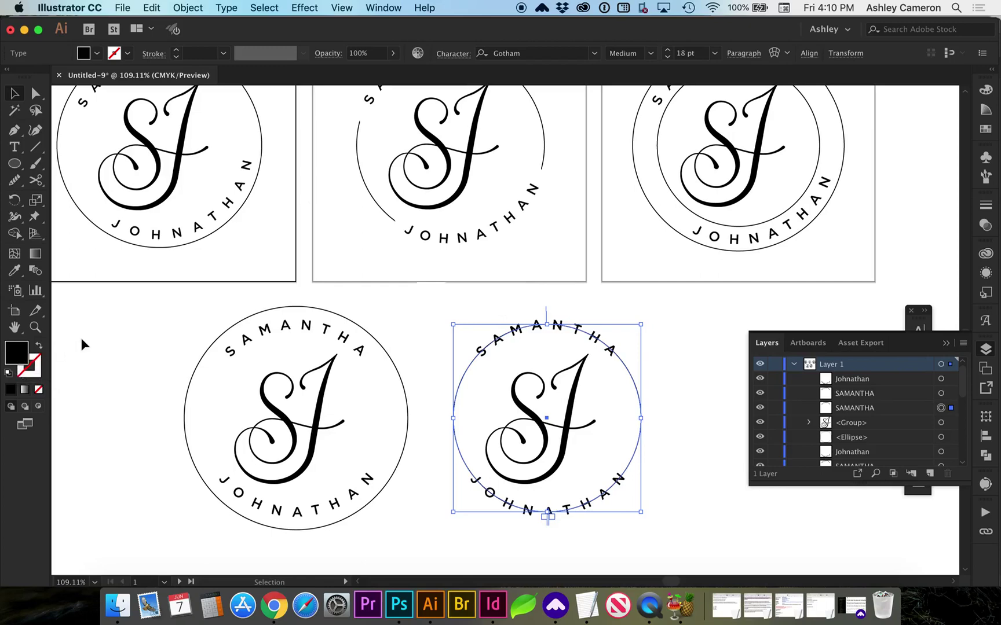
- Give the SAMANTHA copy a white stroke, no fill, weighing 28 pt
left_click(38, 346)
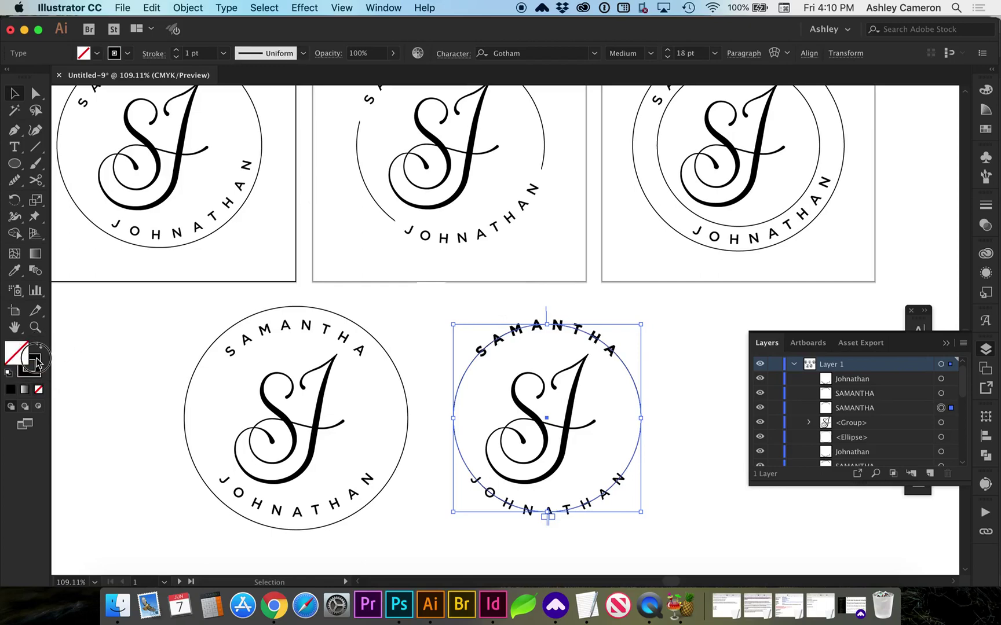
left_click(42, 363)
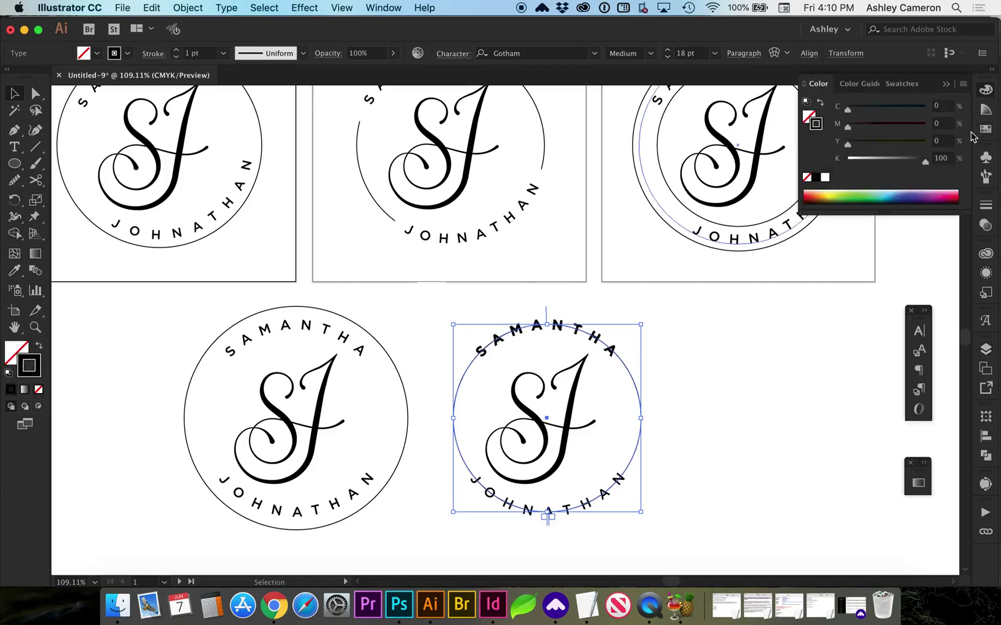
left_click(983, 132)
left_click(827, 127)
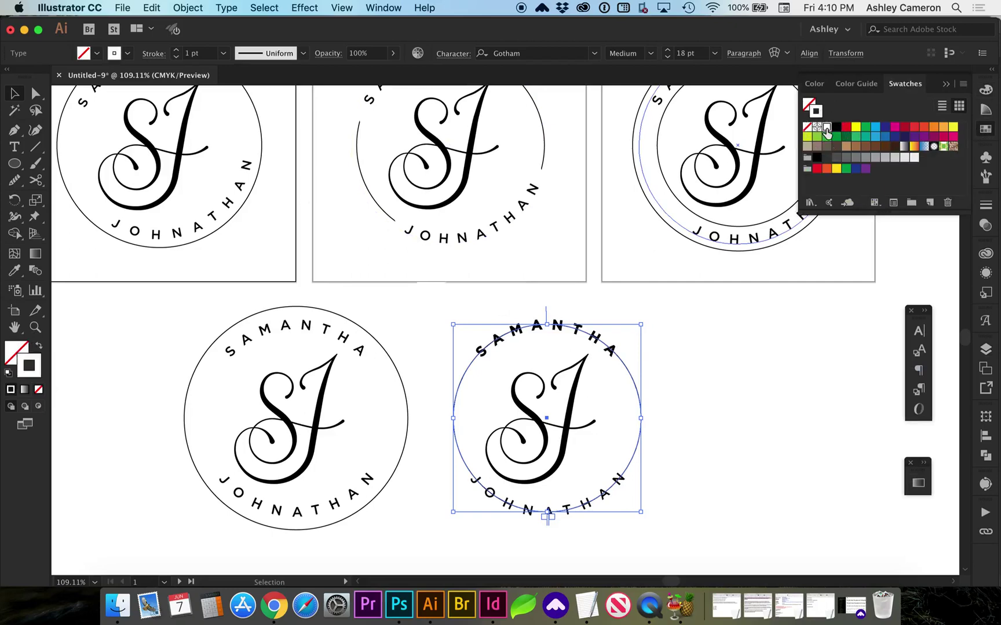
left_click(177, 51)
left_click(177, 51)
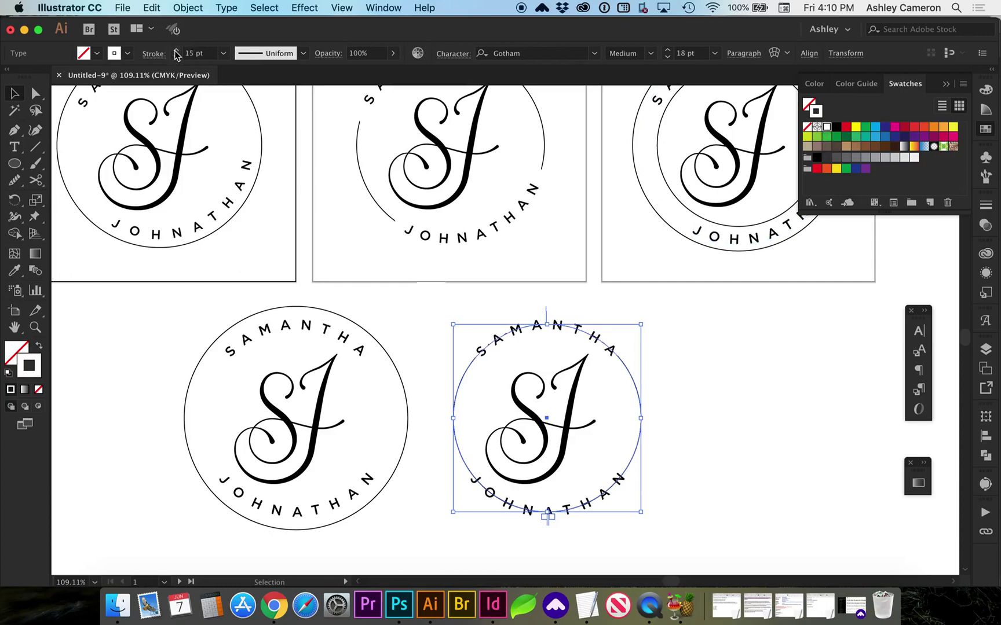
left_click(176, 50)
left_click(176, 50)
left_click(175, 51)
key("Up")
key("Up")
key("z")
- Zoom in to check the circle gap behind SAMANTHA, then zoom back out
left_click_drag(434, 298, 703, 467)
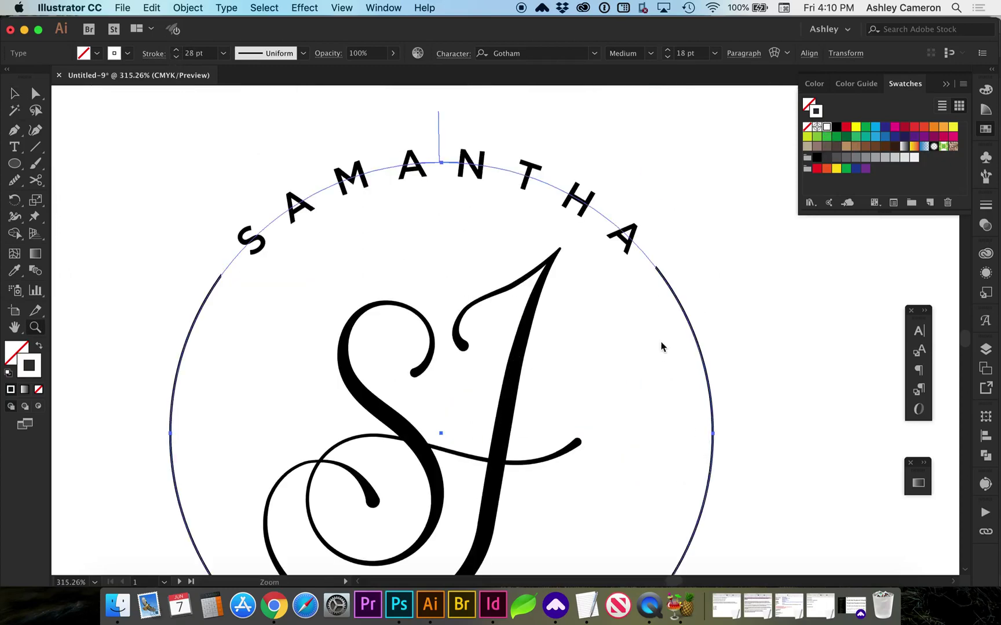
key("v")
left_click(768, 279)
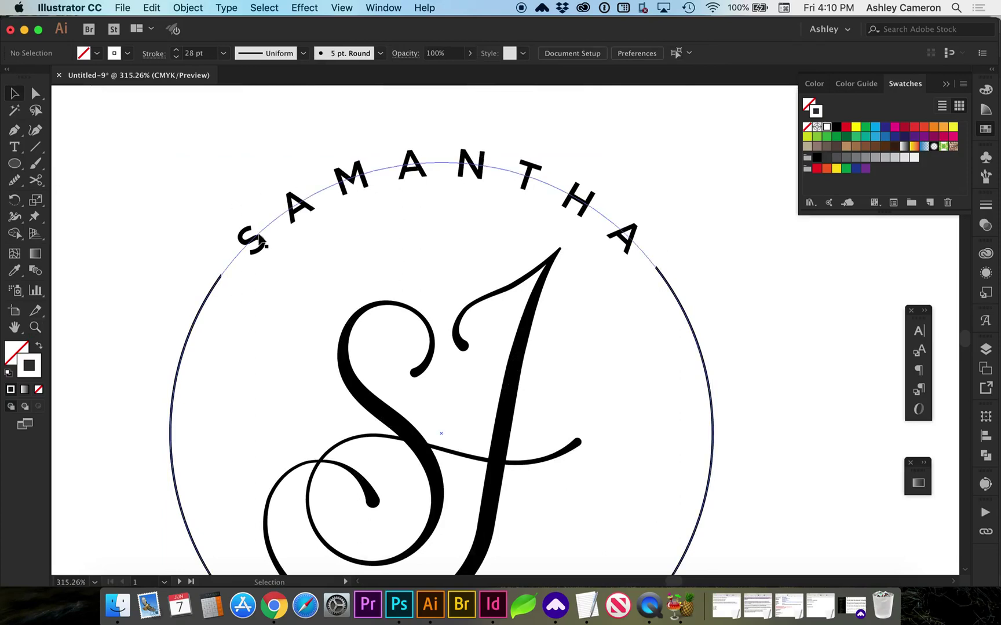
left_click(259, 239)
left_click(136, 237)
key("super+minus")
key("super+minus")
key("super+minus")
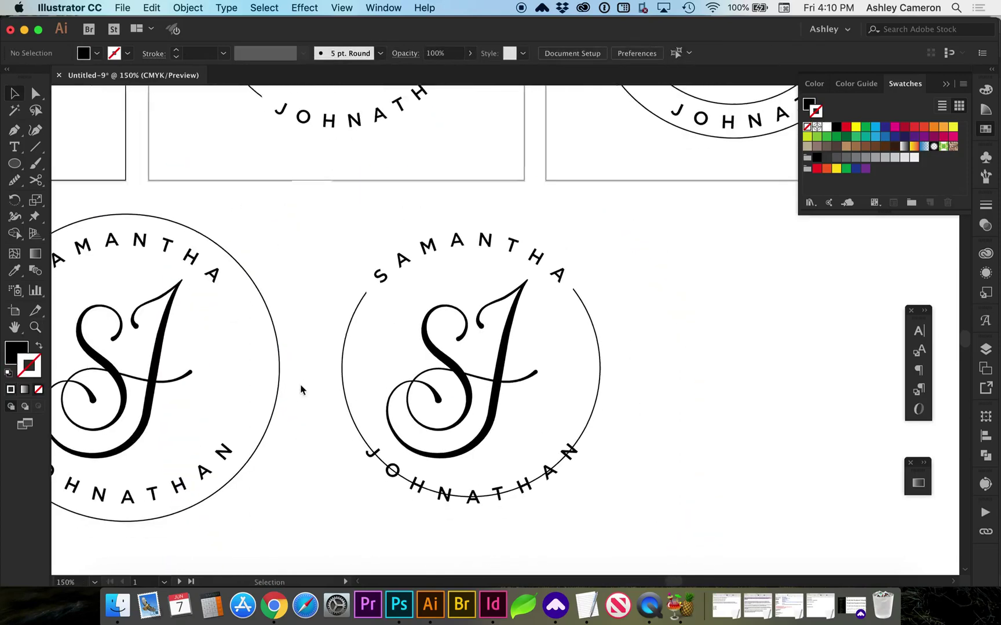
scroll(327, 372, "down", 1)
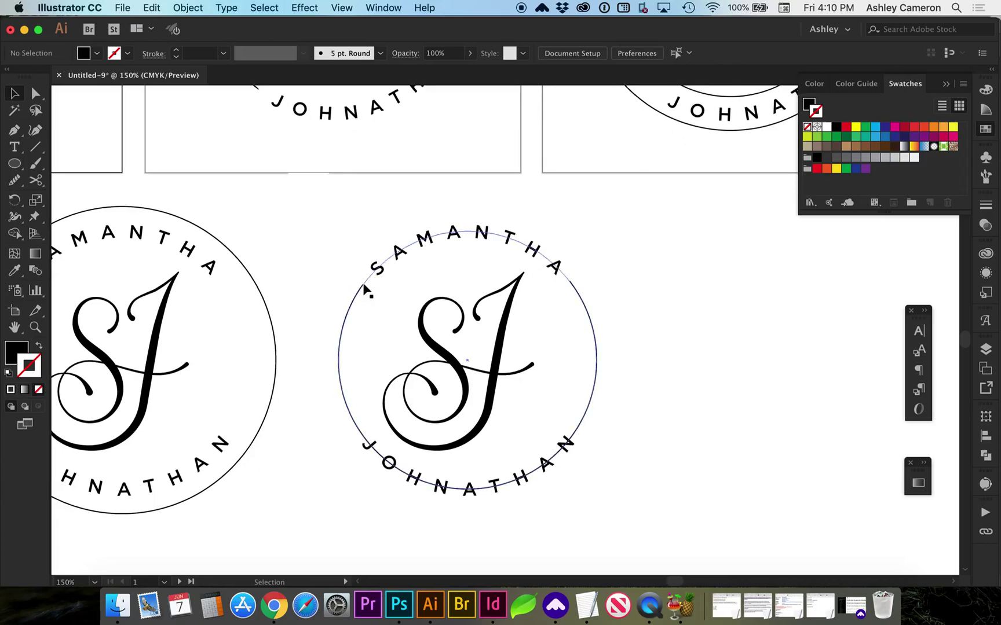
left_click(36, 183)
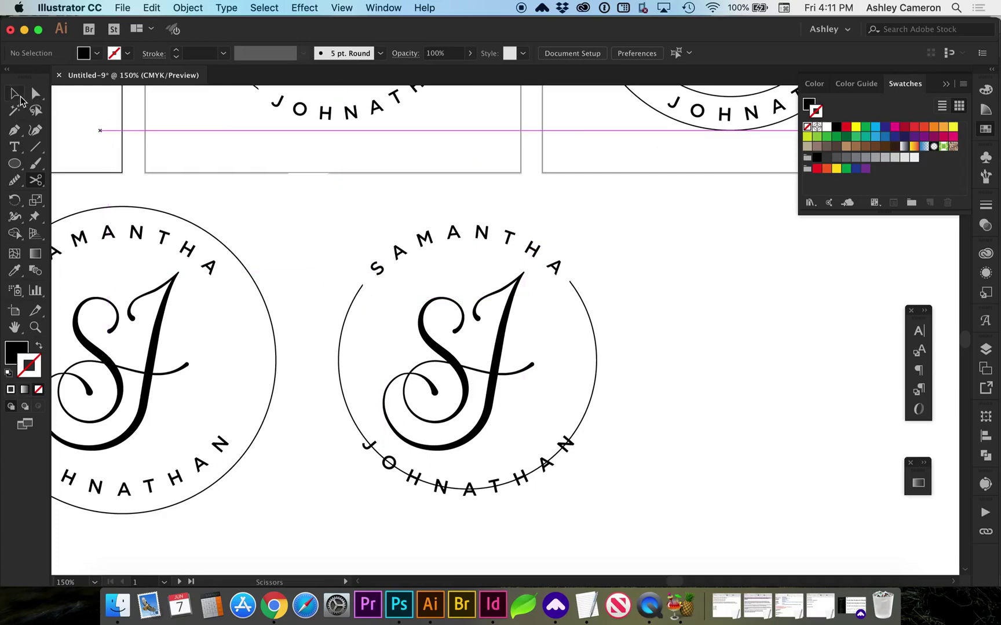
left_click(16, 94)
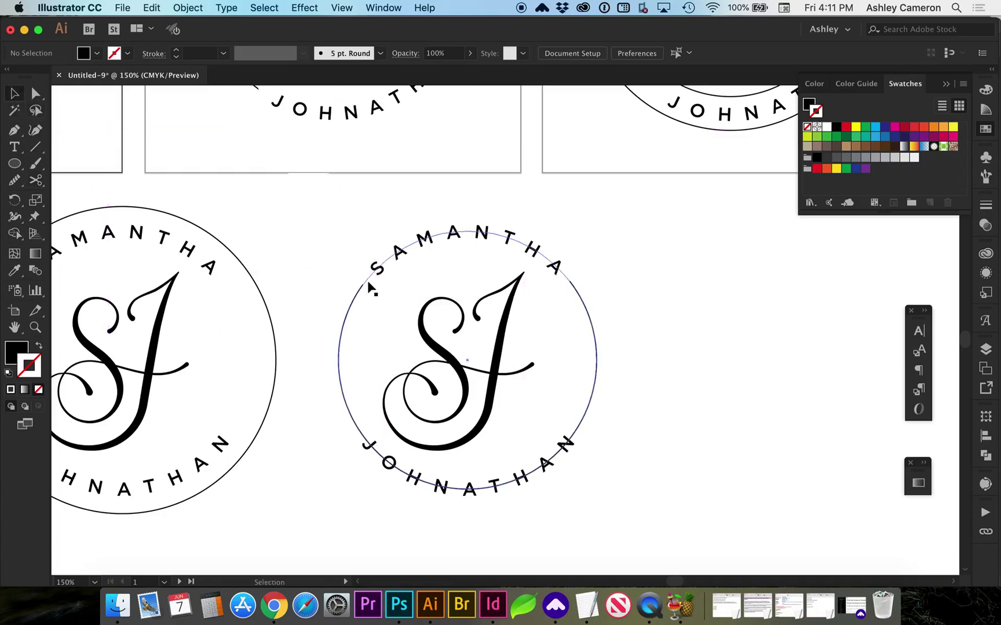
scroll(445, 376, "down", 1)
scroll(443, 371, "down", 3)
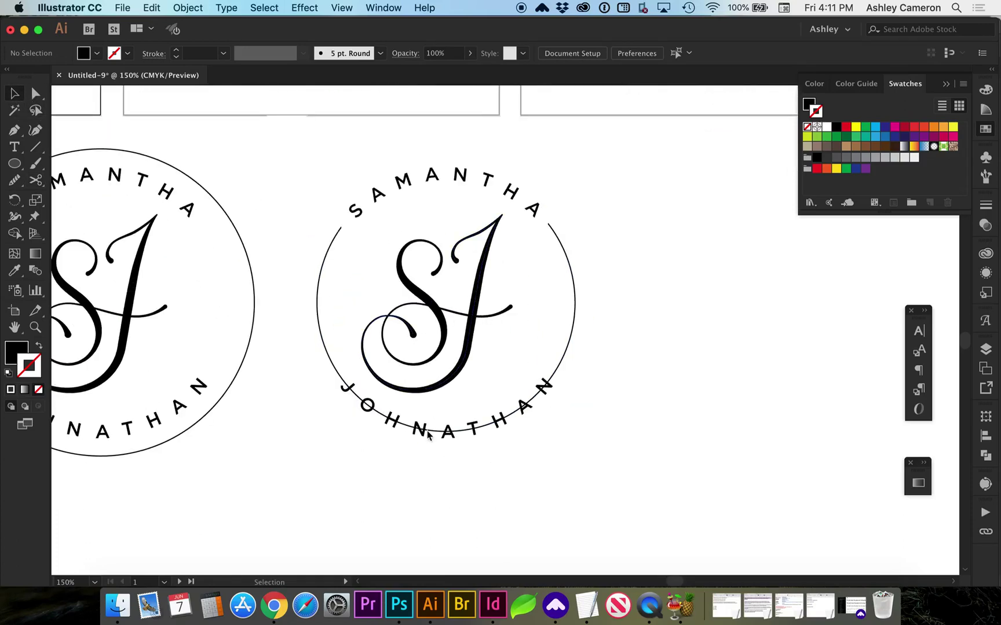
- Lock both SAMANTHA text layers in the Layers panel
left_click(426, 438)
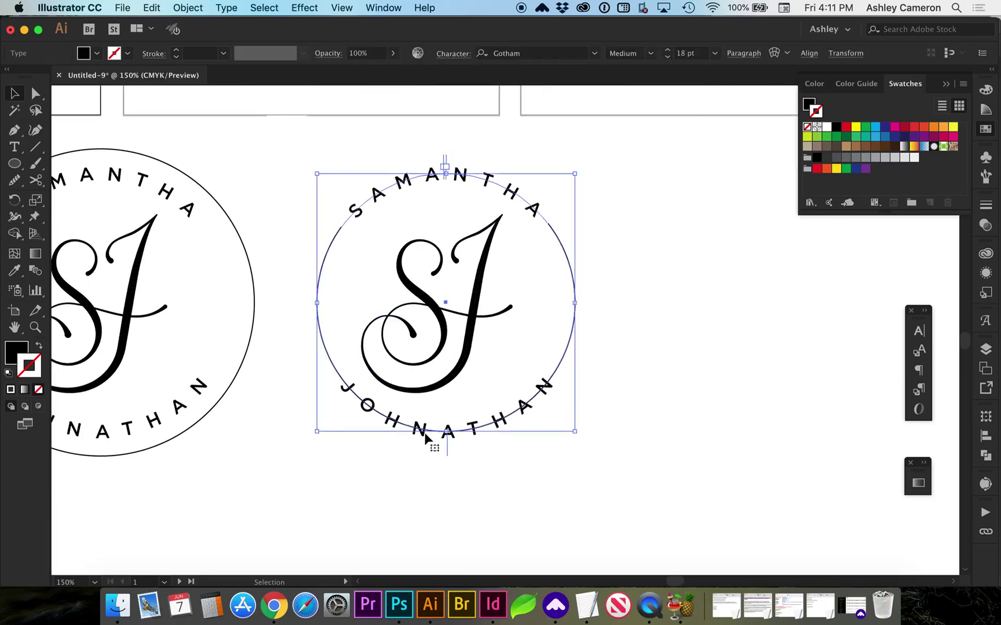
left_click(986, 350)
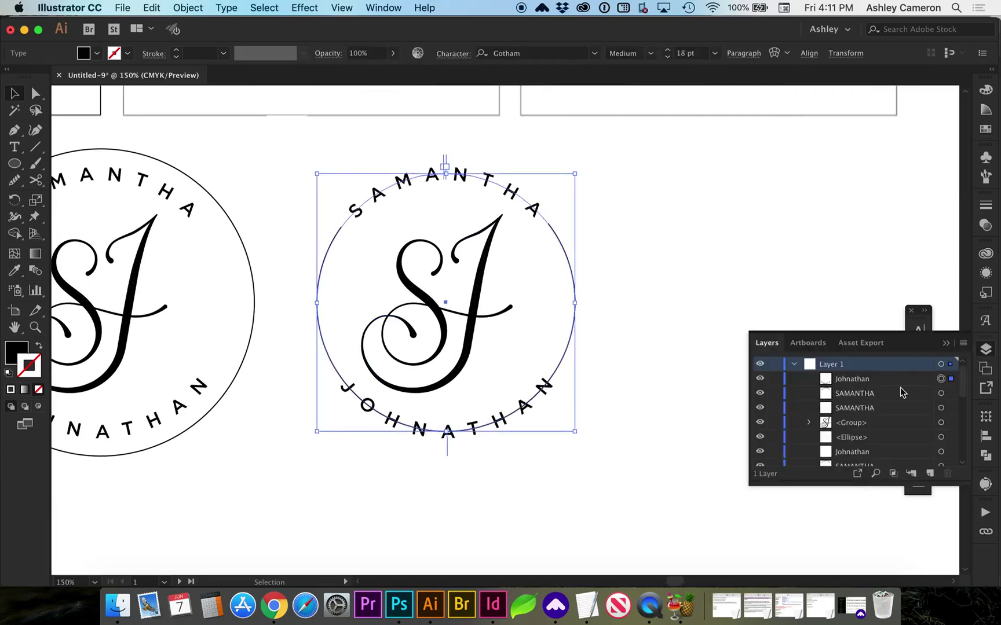
left_click(775, 393)
left_click(775, 408)
left_click(586, 482)
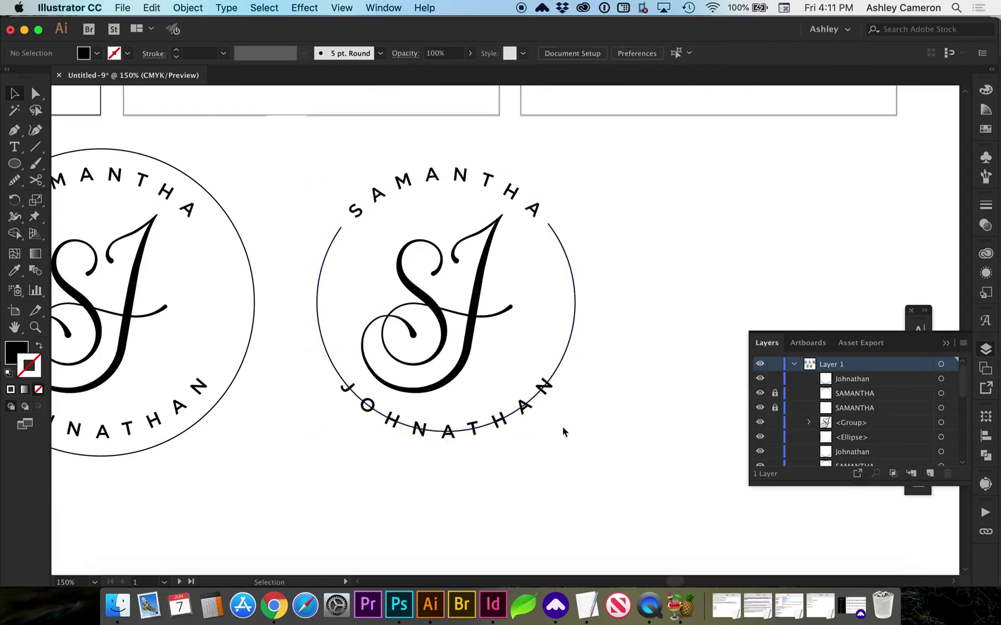
- Duplicate JOHNATHAN in place and give the copy a white stroke instead of fill
left_click(473, 429)
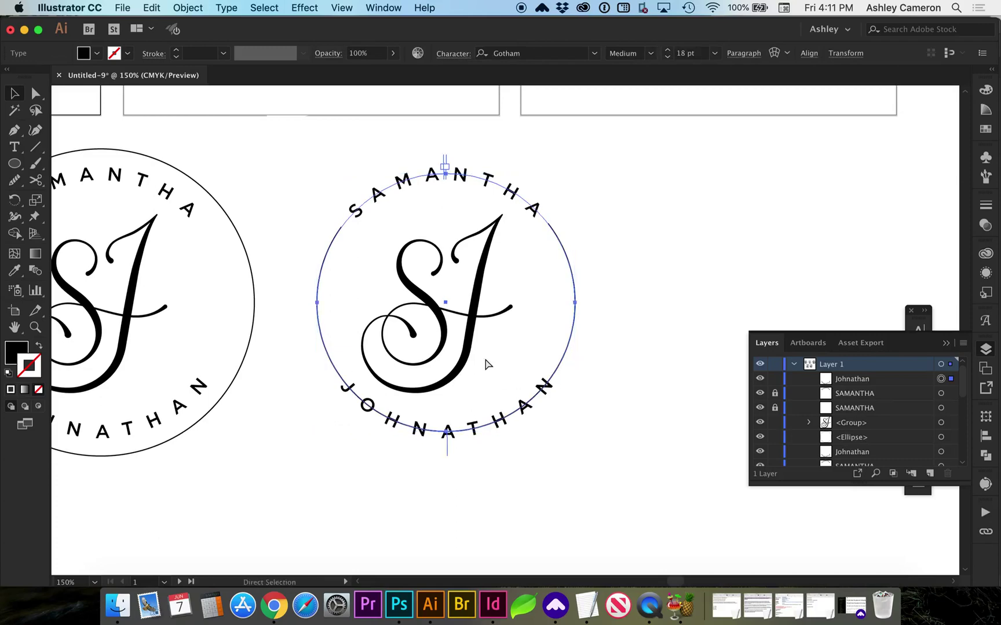
key("super+b")
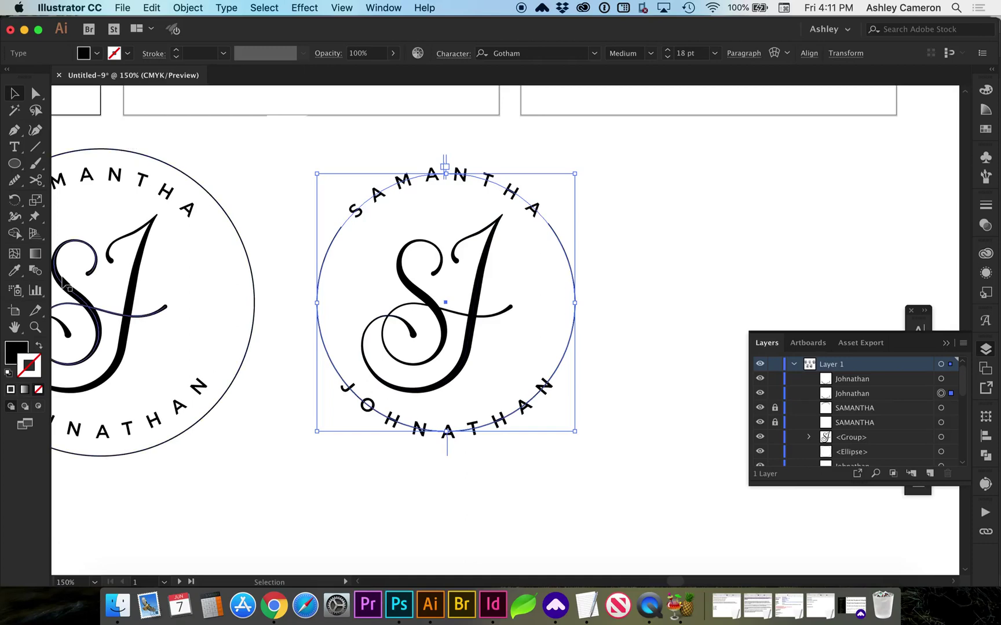
left_click(38, 345)
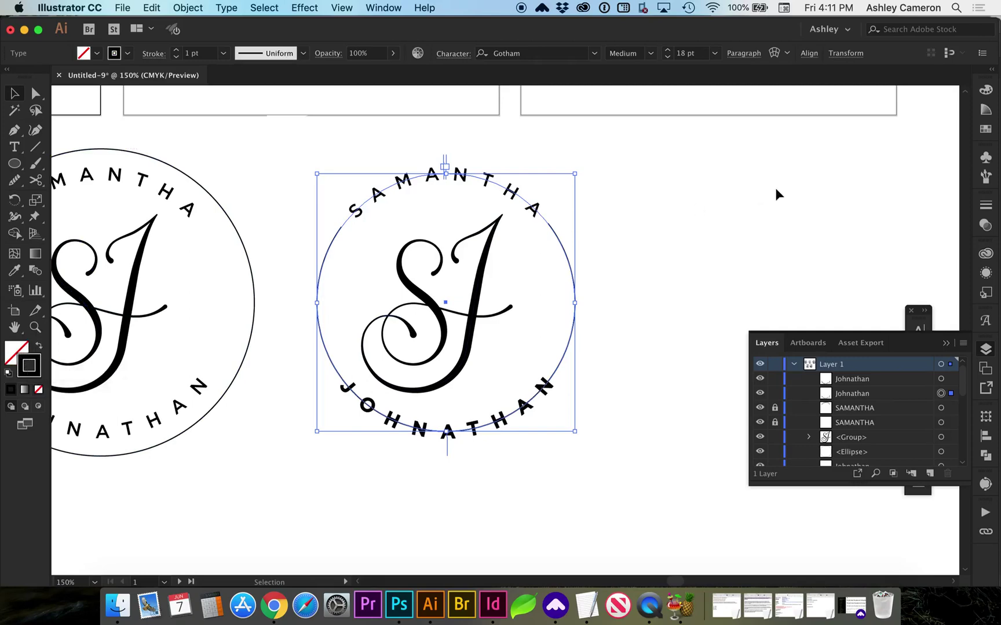
left_click(987, 129)
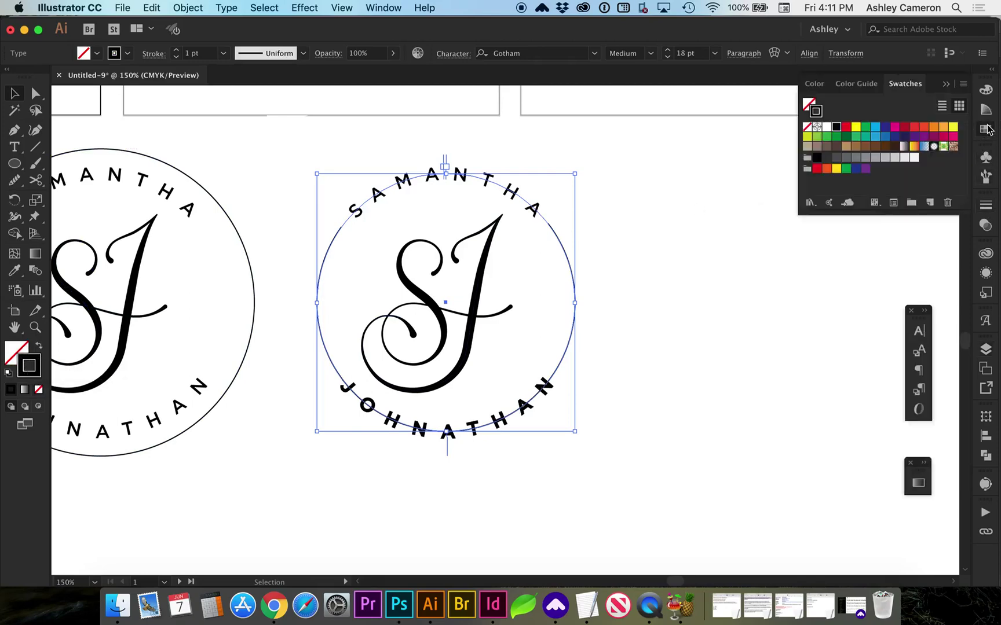
left_click(827, 127)
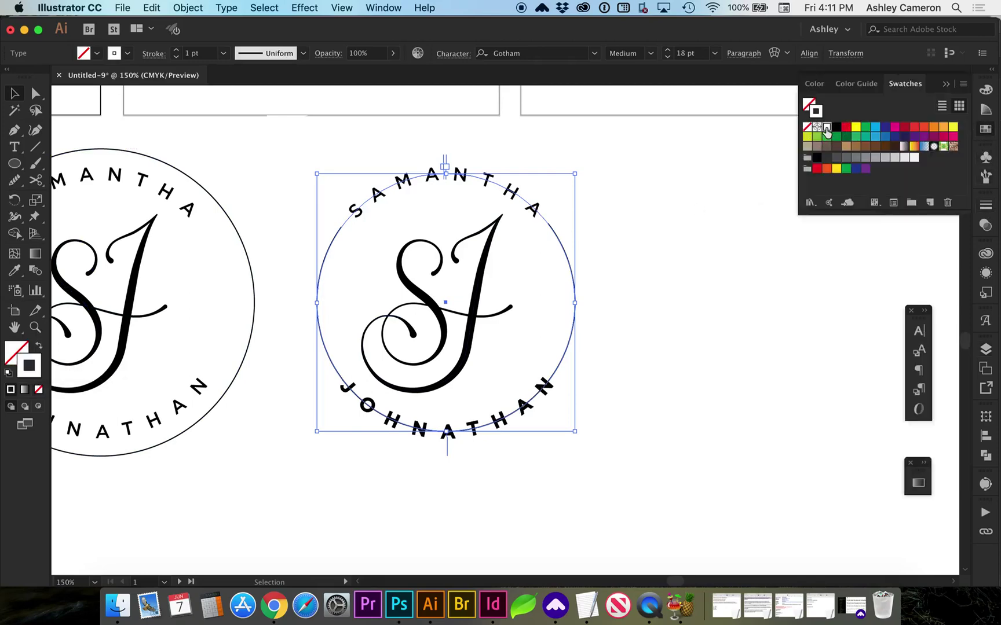
- Set the JOHNATHAN copy's stroke weight to 20 pt, then raise it to 29 pt
left_click(192, 53)
type("20")
key("Return")
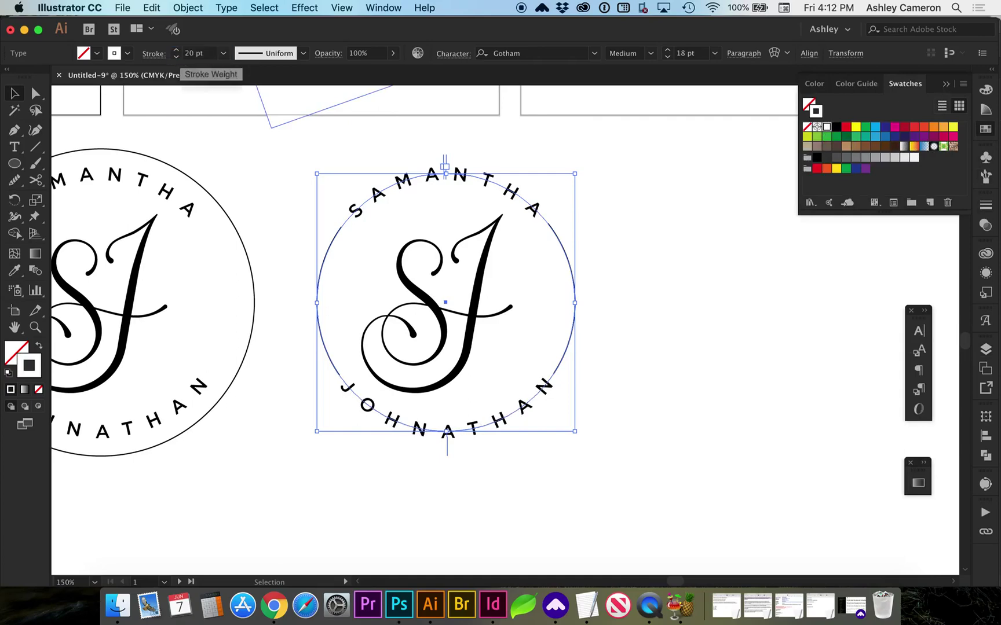
left_click(176, 50)
left_click(175, 49)
left_click(175, 50)
left_click(175, 50)
left_click(175, 50)
left_click(175, 50)
key("Up")
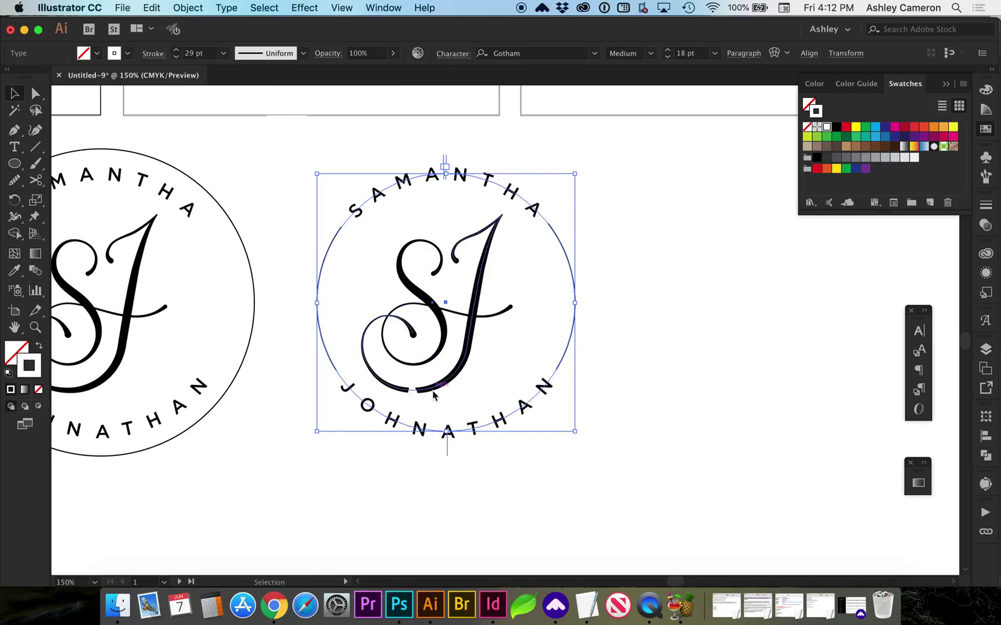
- Give the white name stroke rounded corners in the Stroke settings
left_click(986, 210)
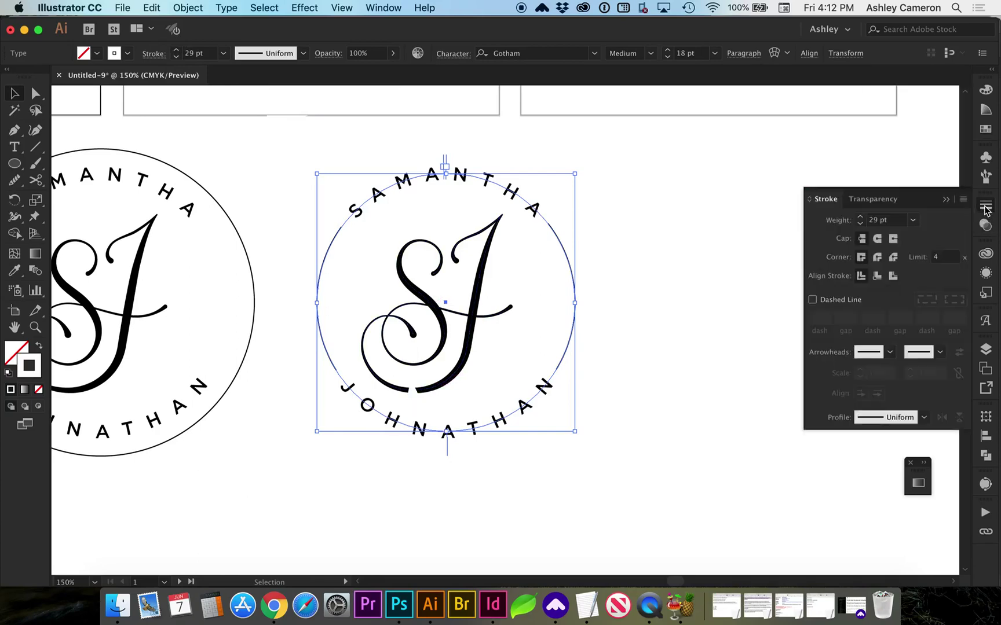
left_click(877, 258)
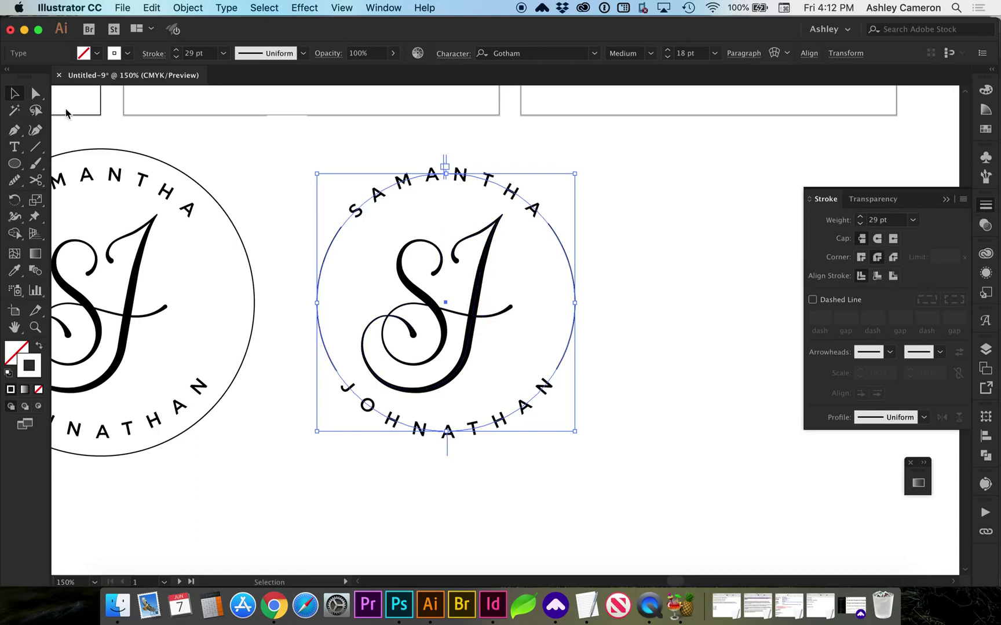
left_click(268, 261)
- Check the SJ monogram's stacking order, then zoom out to 66.67% showing all badges
left_click(412, 303)
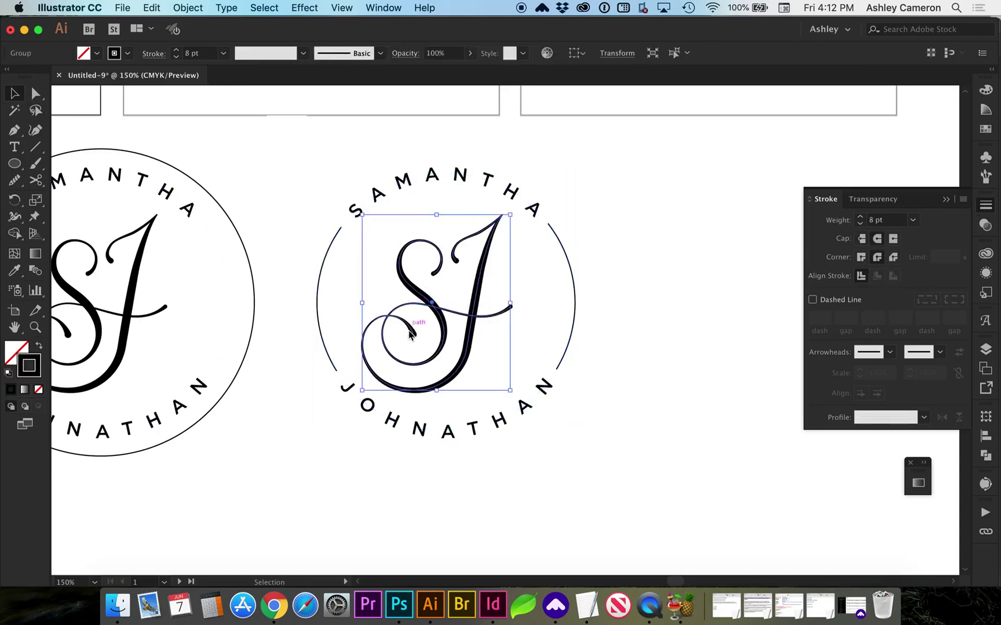
key("super")
left_click(194, 7)
mouse_move(202, 43)
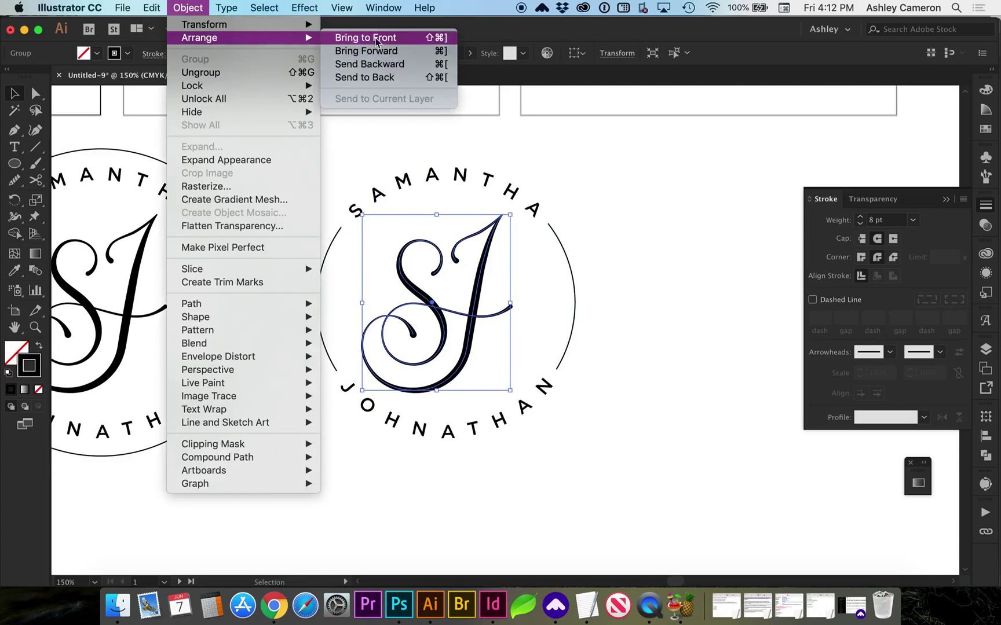
left_click(646, 203)
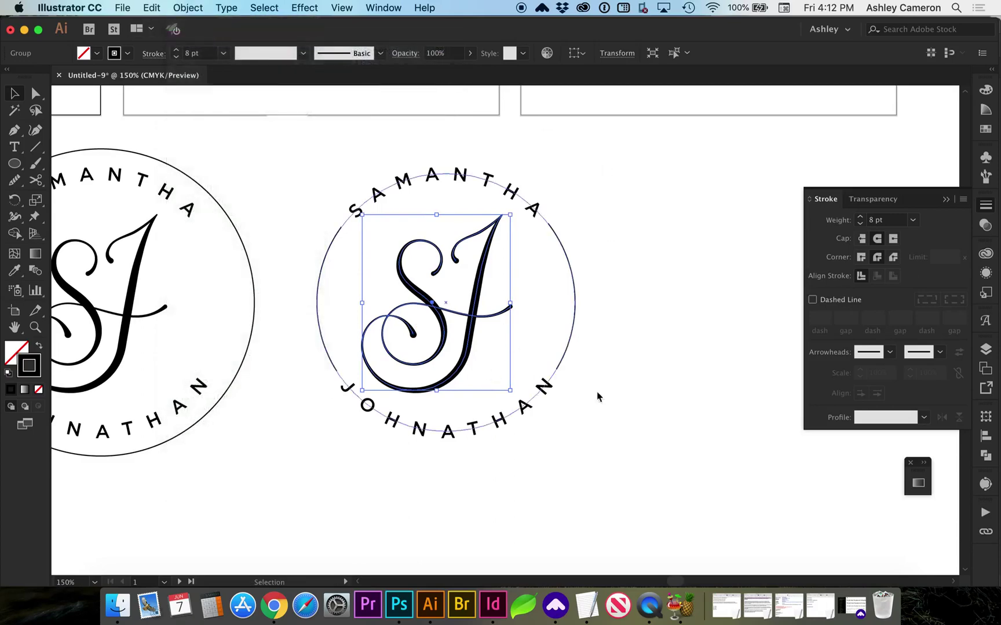
left_click(648, 315)
key("super+minus")
key("super+minus")
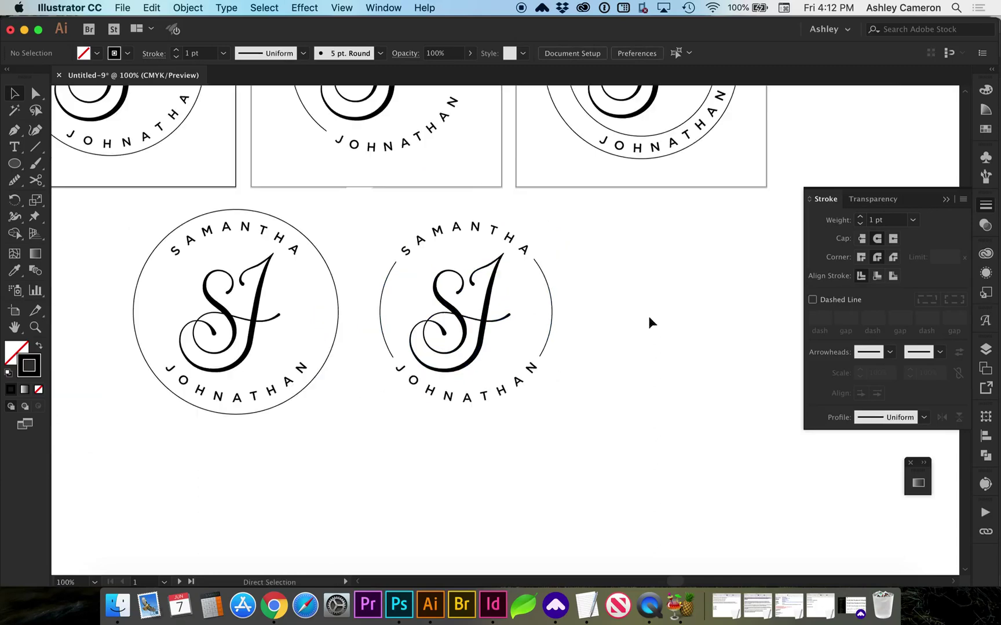
- Duplicate the cut-circle badge and place the copy to its right
scroll(613, 365, "up", 3)
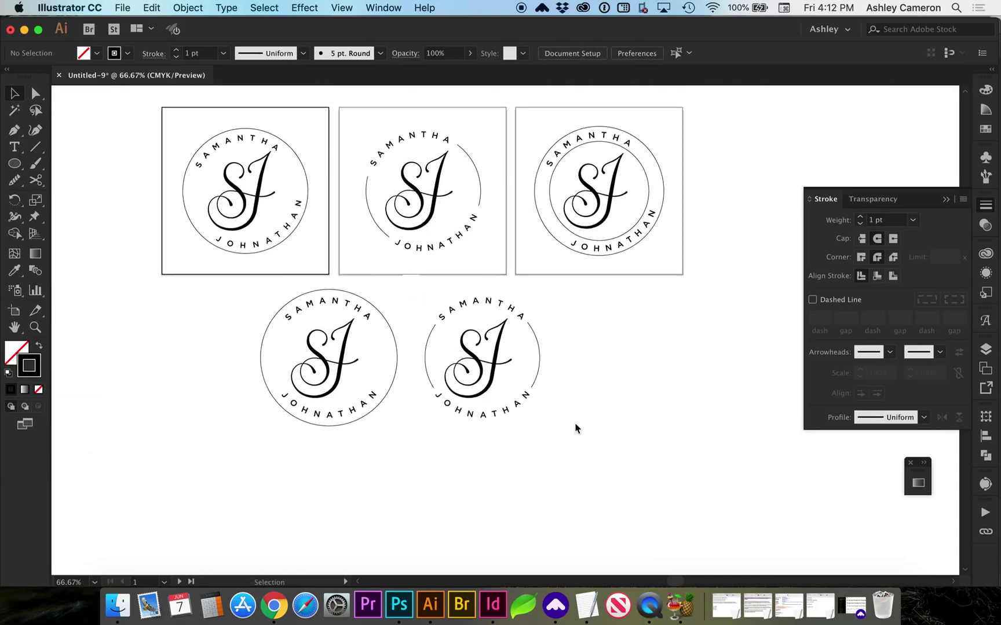
left_click(596, 435)
left_click_drag(582, 461, 424, 296)
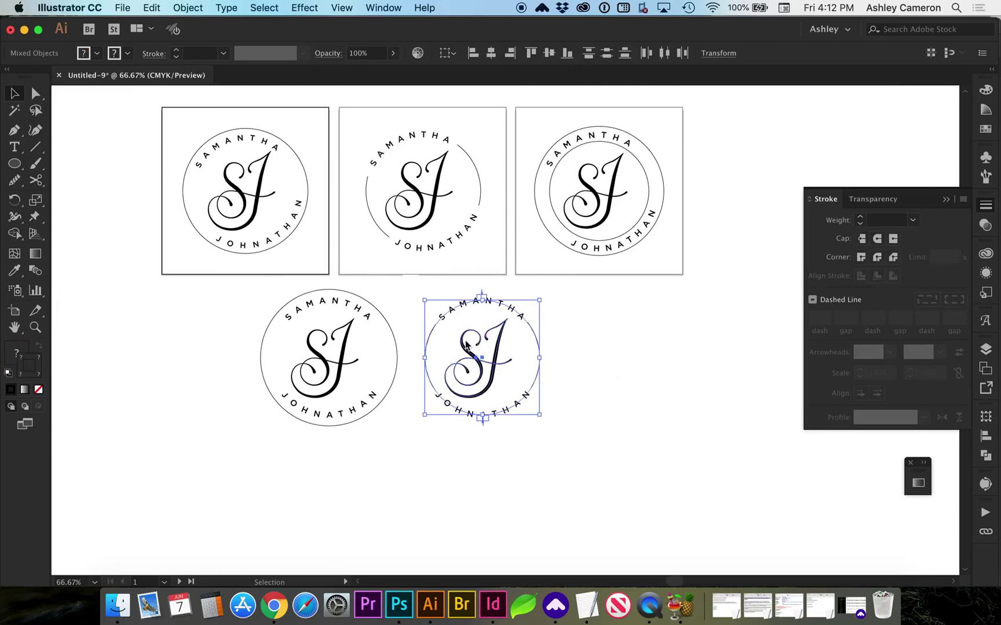
left_click(985, 349)
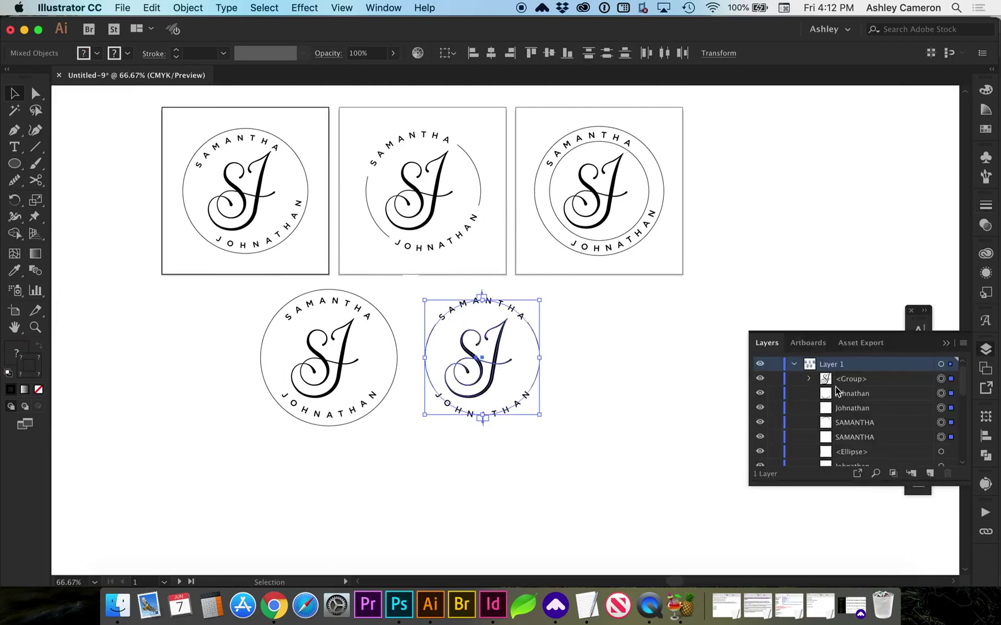
left_click(602, 388)
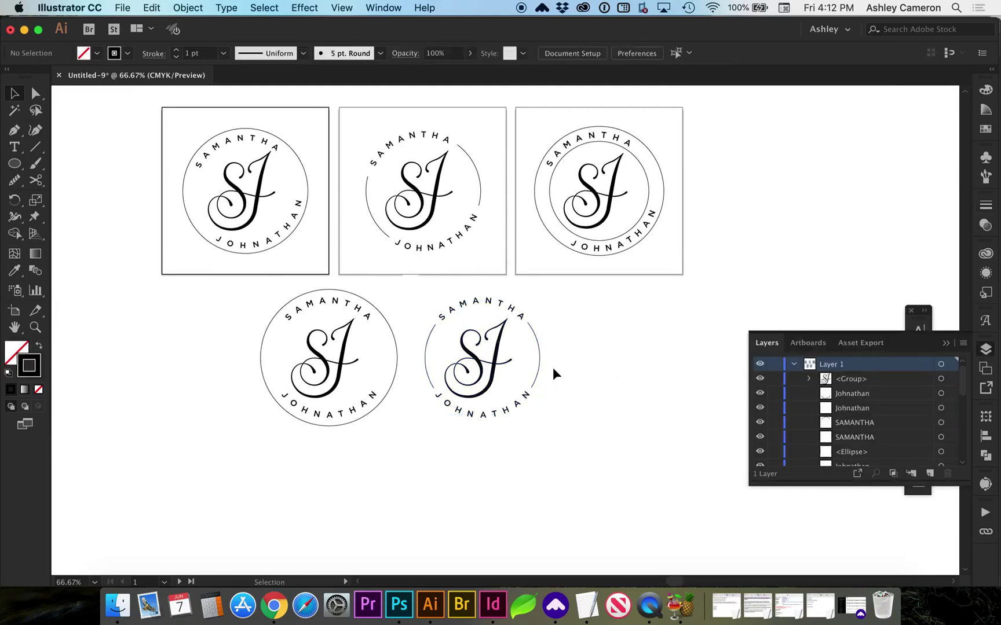
key("a")
key("v")
left_click_drag(597, 457, 608, 319)
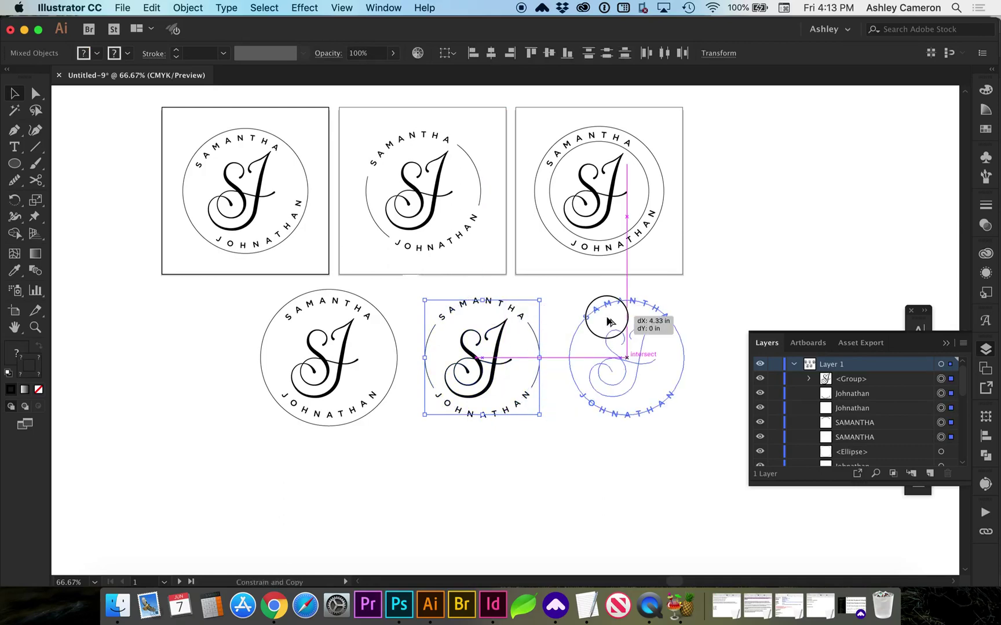
left_click_drag(609, 322, 607, 317)
left_click(683, 392)
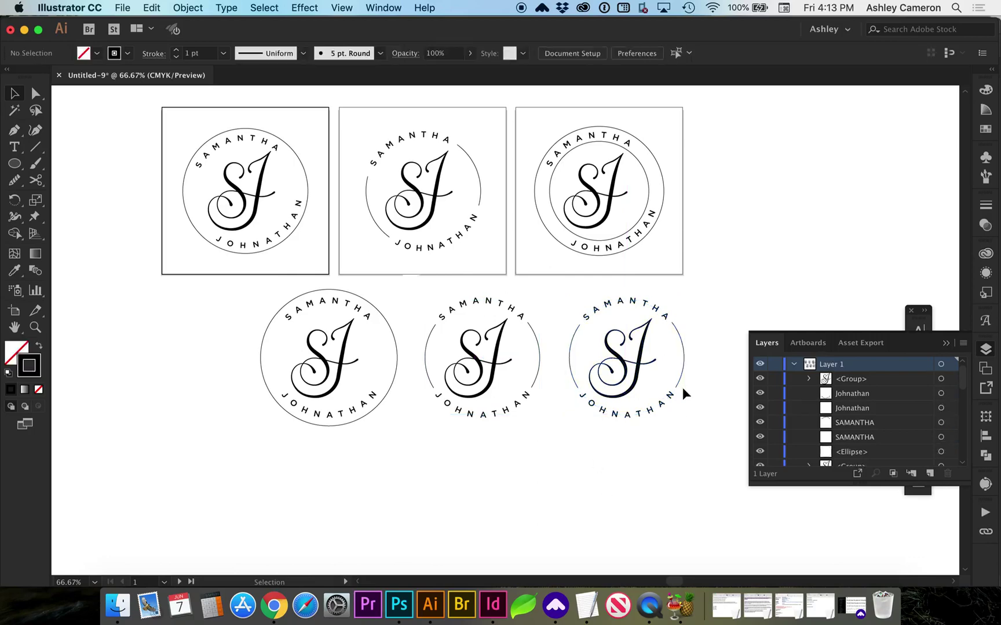
- Lock the copy's name text layers and enlarge its outer circle from centre to 3.98 in
left_click(685, 352)
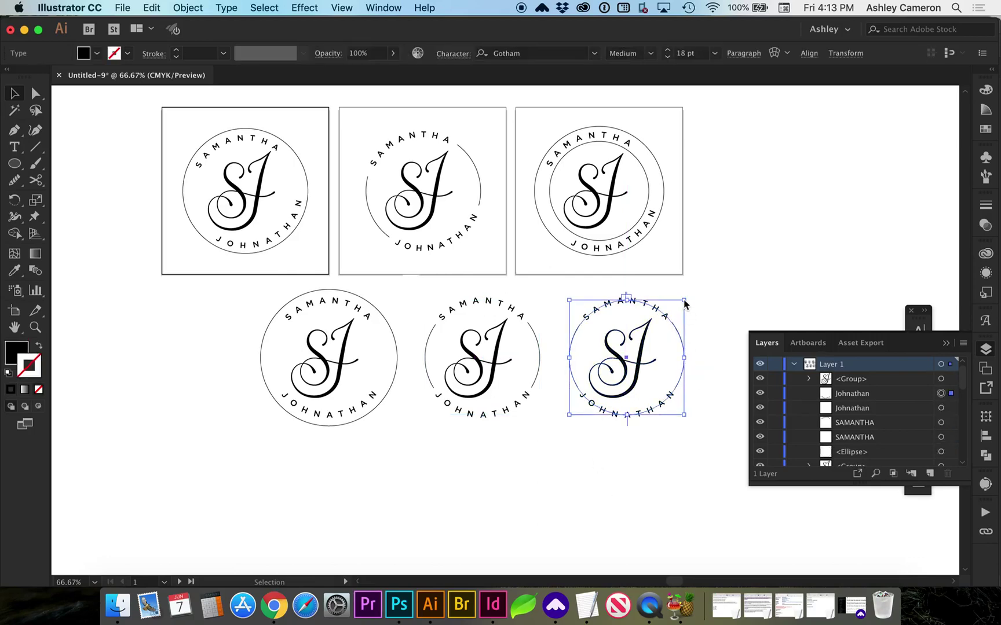
mouse_move(685, 302)
left_mouse_down()
mouse_move(693, 290)
mouse_move(685, 300)
left_mouse_up()
left_click_drag(775, 394, 779, 436)
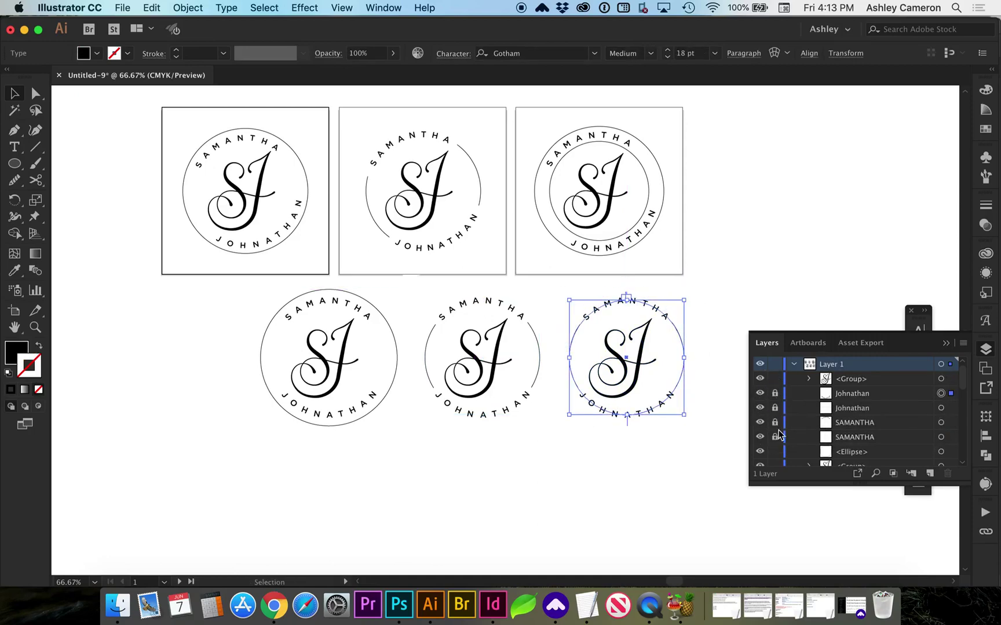
left_click(683, 364)
key("shift+x")
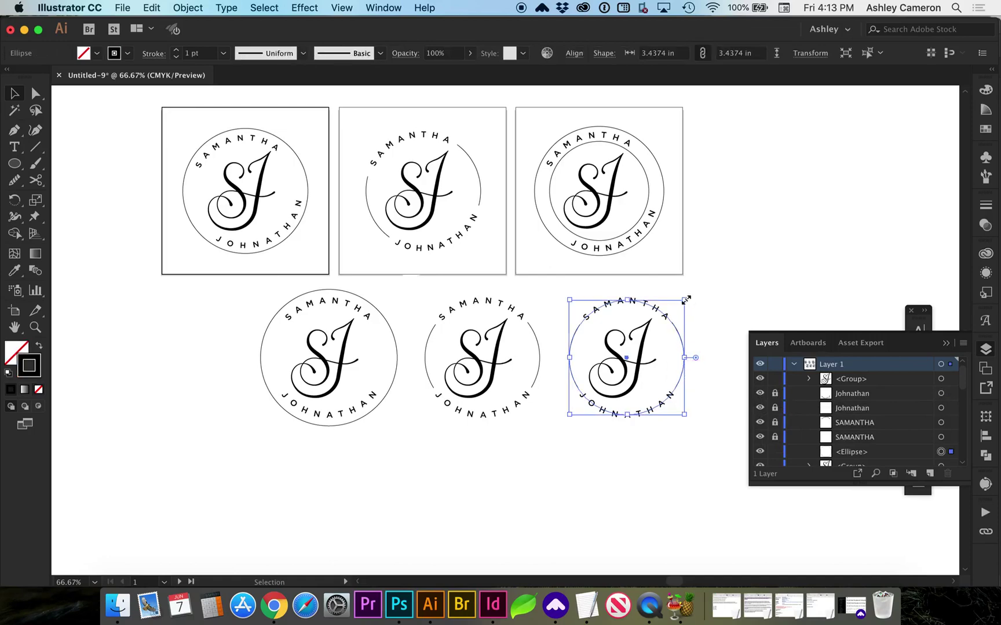
mouse_move(685, 299)
left_mouse_down()
mouse_move(688, 284)
mouse_move(693, 291)
left_mouse_up()
- Unlock the lower SAMANTHA layer and delete the white duplicate Johnathan and SAMANTHA texts
left_click(737, 292)
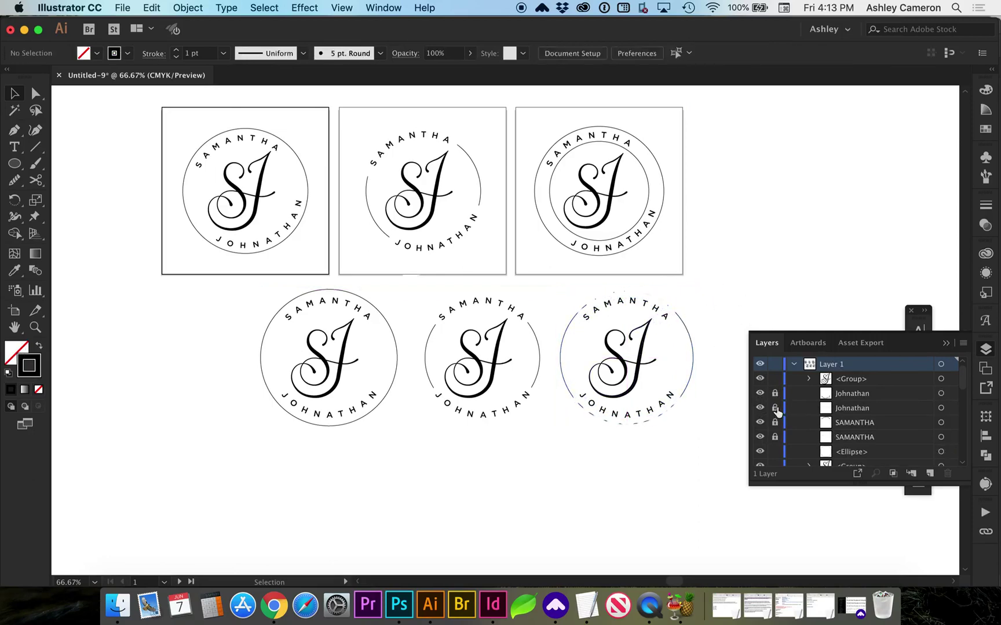
left_click(775, 436)
left_click(949, 437)
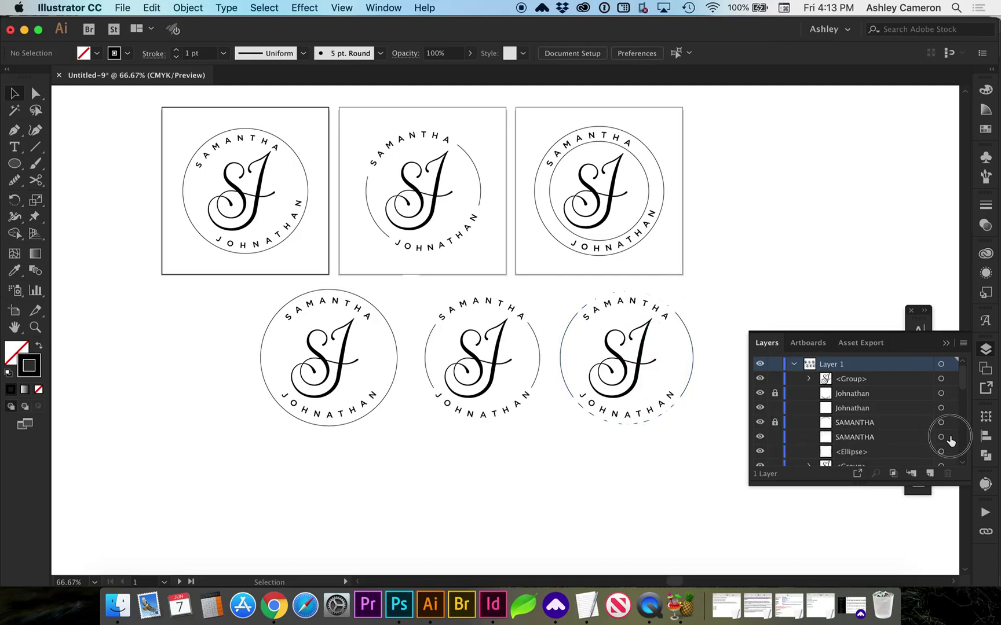
left_click(941, 409)
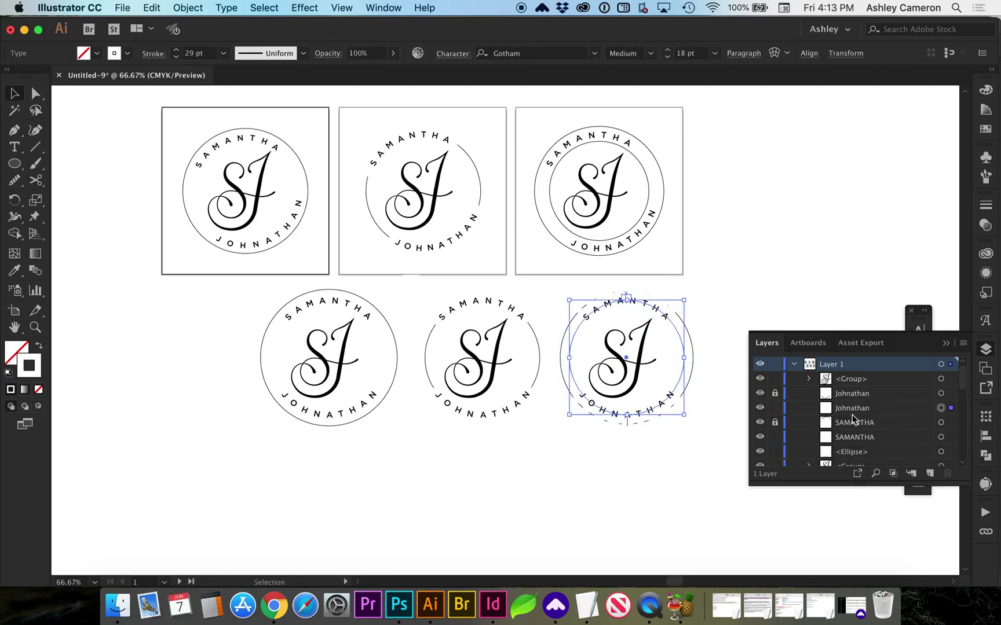
key("Delete")
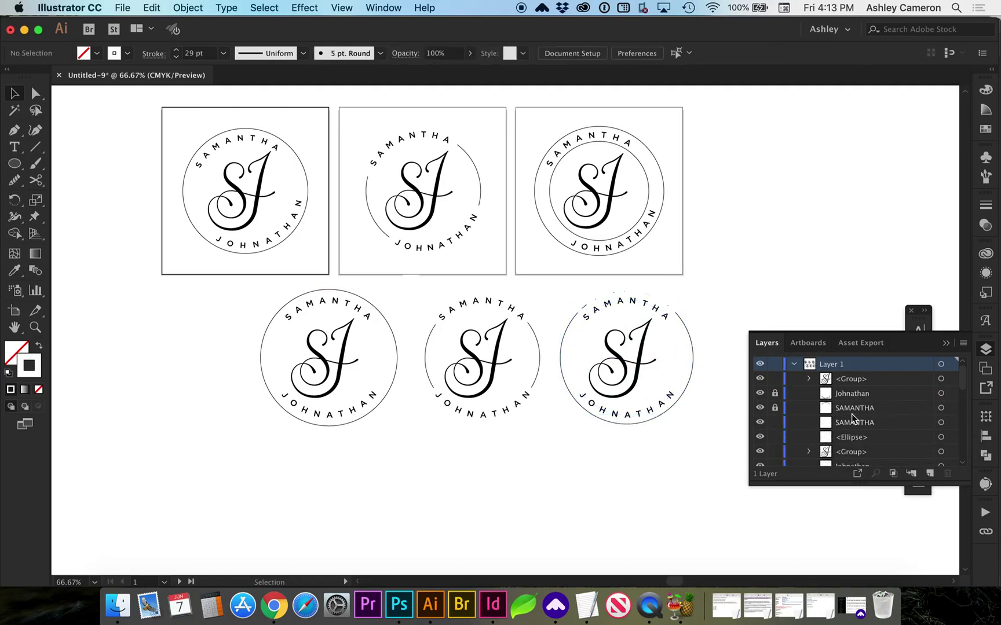
left_click(941, 397)
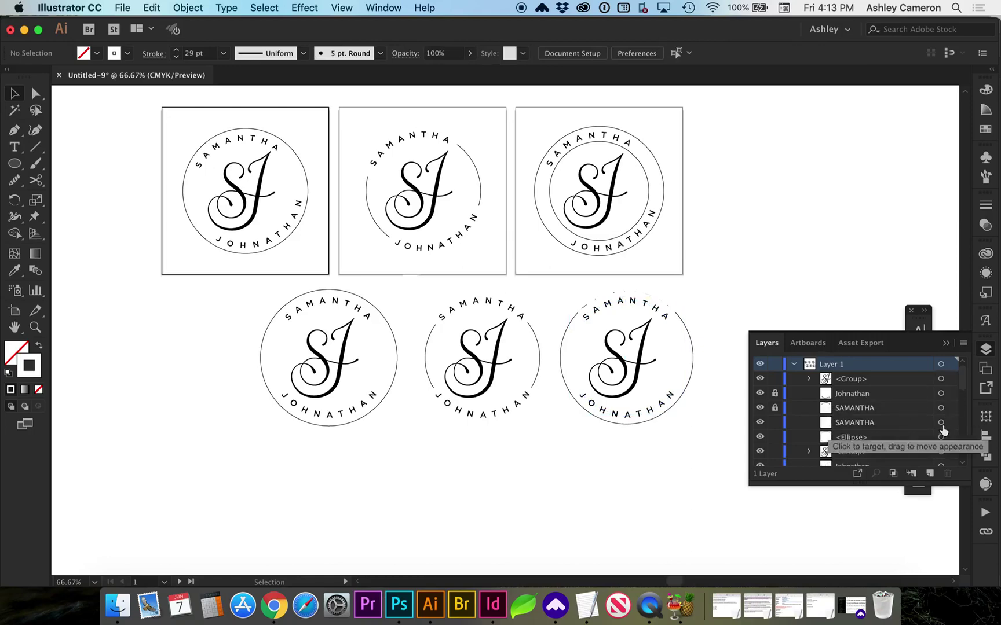
left_click(942, 424)
key("Delete")
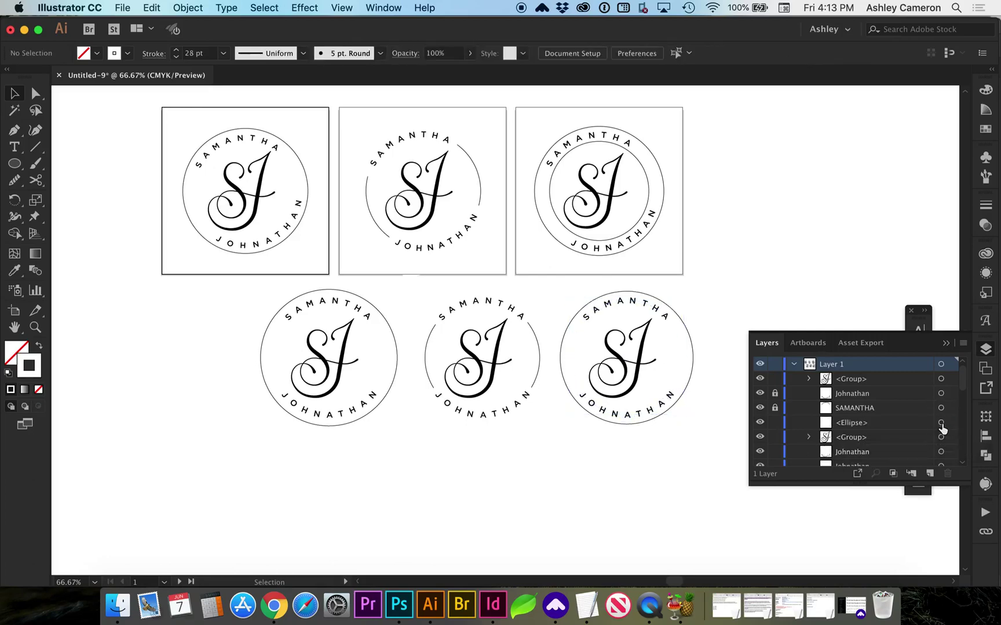
left_click(692, 374)
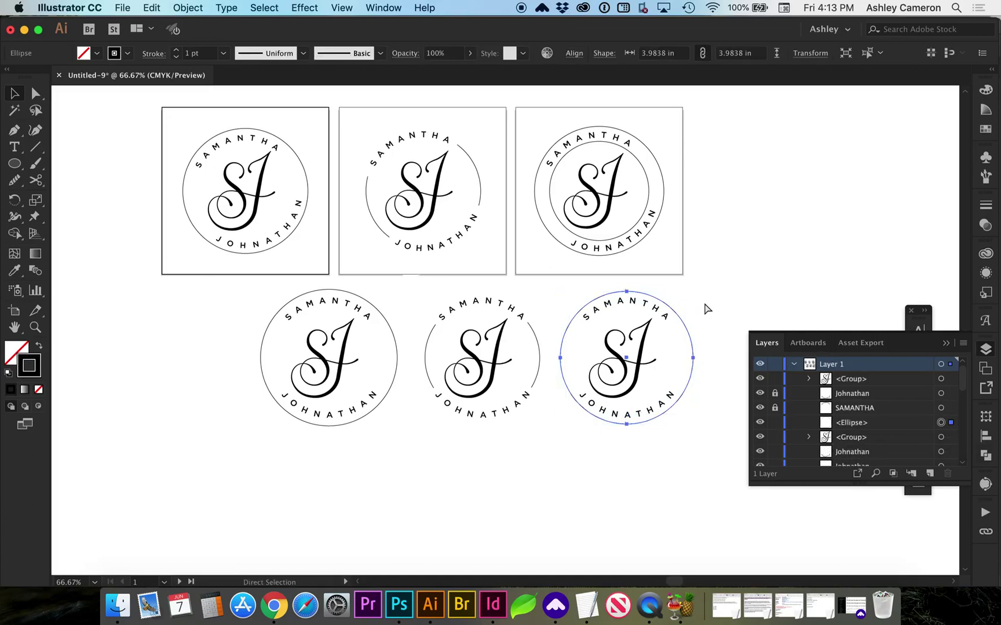
- Copy the outer circle in place and shrink the copy to a 2.92 in inner ring
key("a")
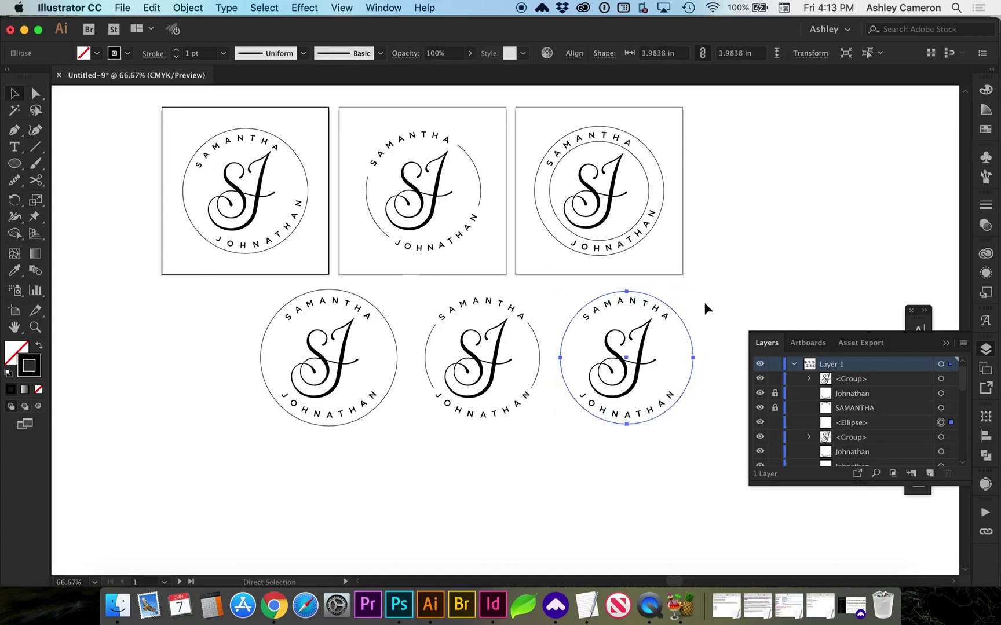
key("super+c")
key("super+f")
key("v")
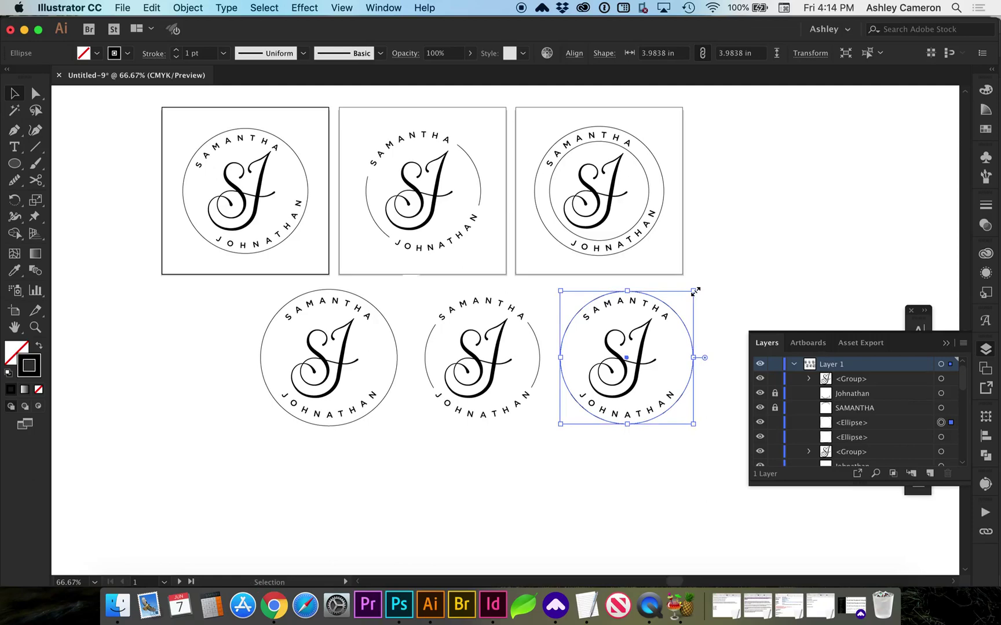
key("shift")
left_click_drag(695, 292, 684, 310)
left_click(680, 480)
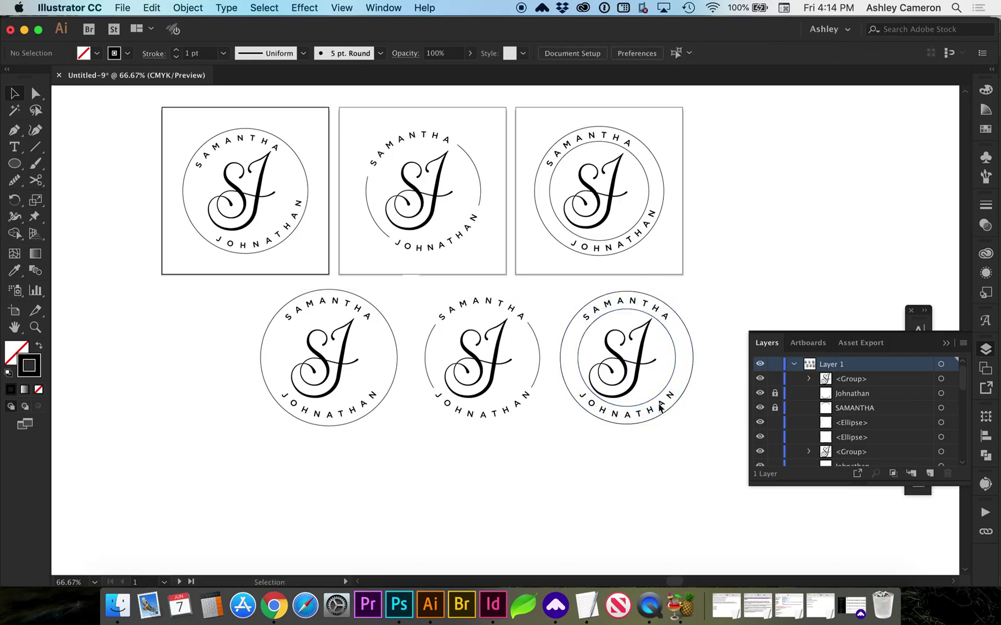
- Scale the SJ monogram down slightly to fit inside the inner ring
left_click(642, 359)
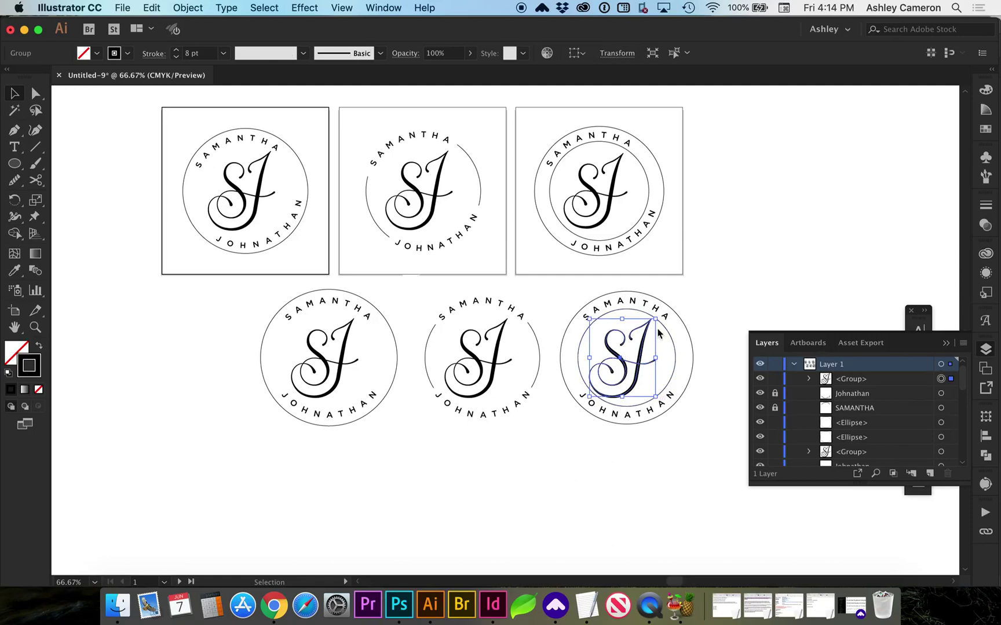
left_click_drag(656, 320, 656, 319)
left_click(669, 469)
scroll(669, 468, "down", 1)
scroll(669, 469, "right", 1)
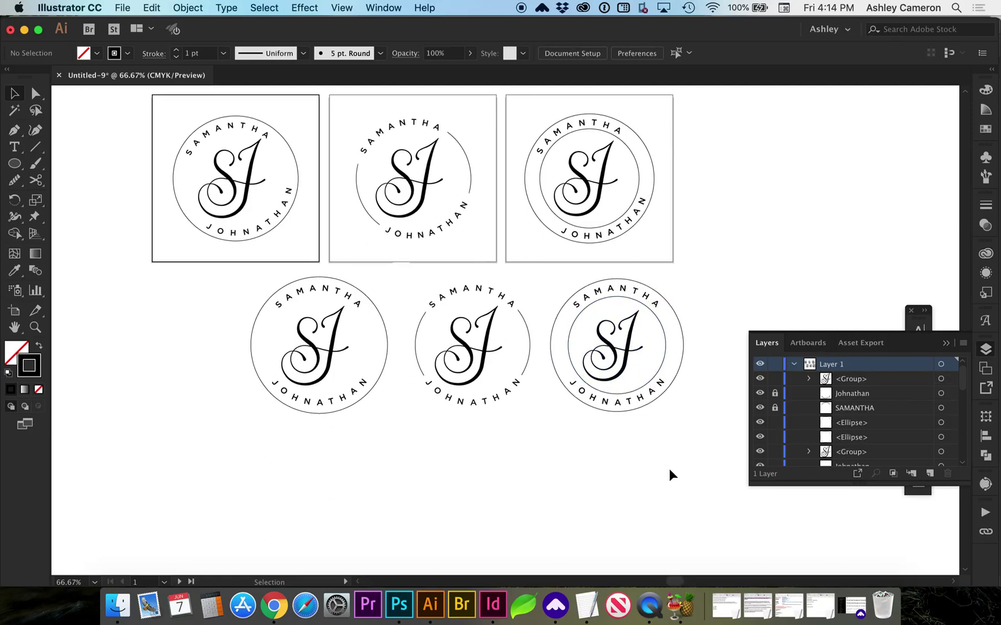